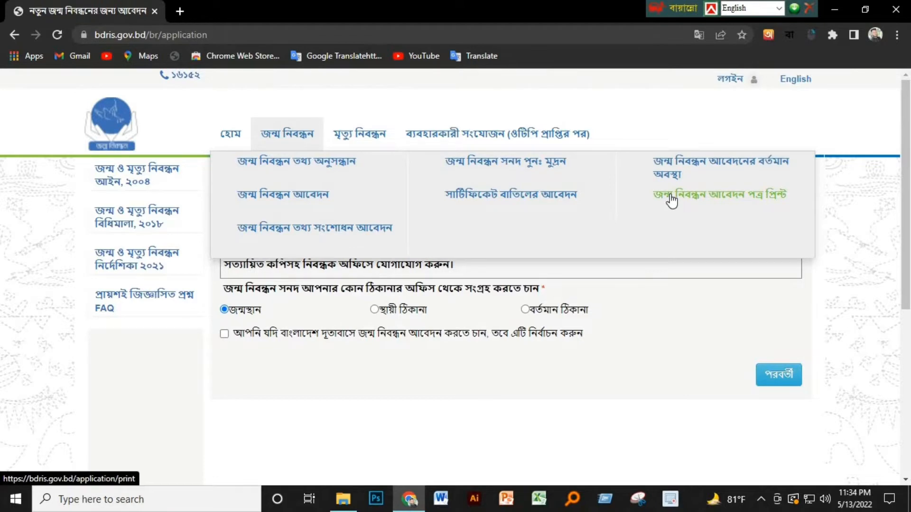
Step: Start a new birth registration application, keeping জন্মস্থান as the certificate-issuing office
{"action": "left_click", "coordinate": [302, 202]}
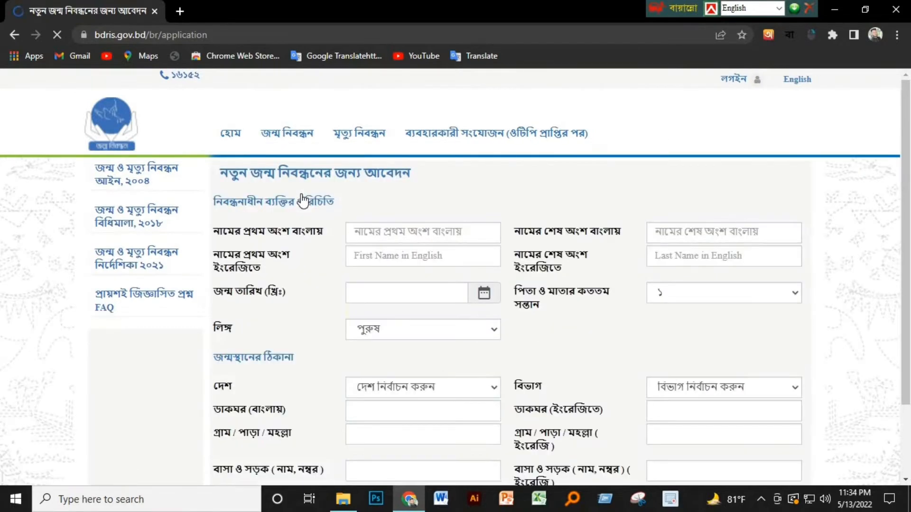
{"action": "scroll", "coordinate": [274, 274], "scroll_direction": "down", "scroll_amount": 1}
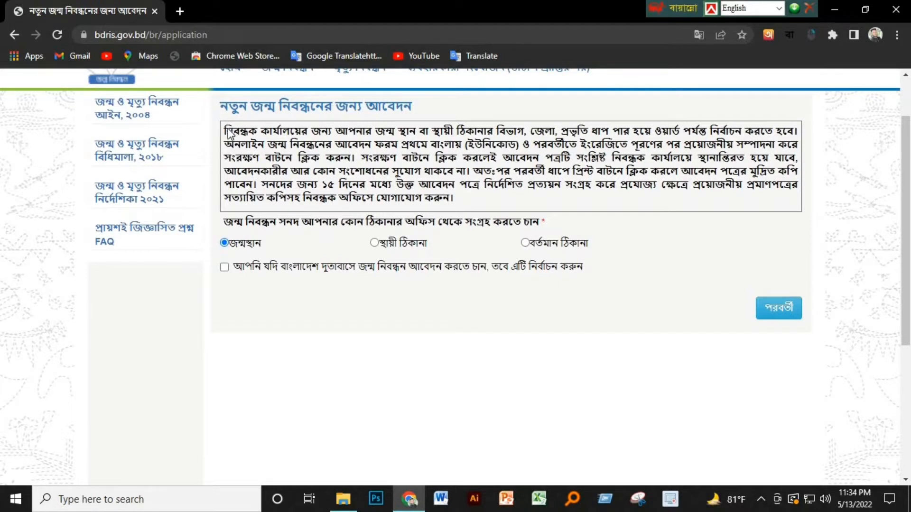
{"action": "left_click_drag", "start_coordinate": [245, 144], "coordinate": [413, 222]}
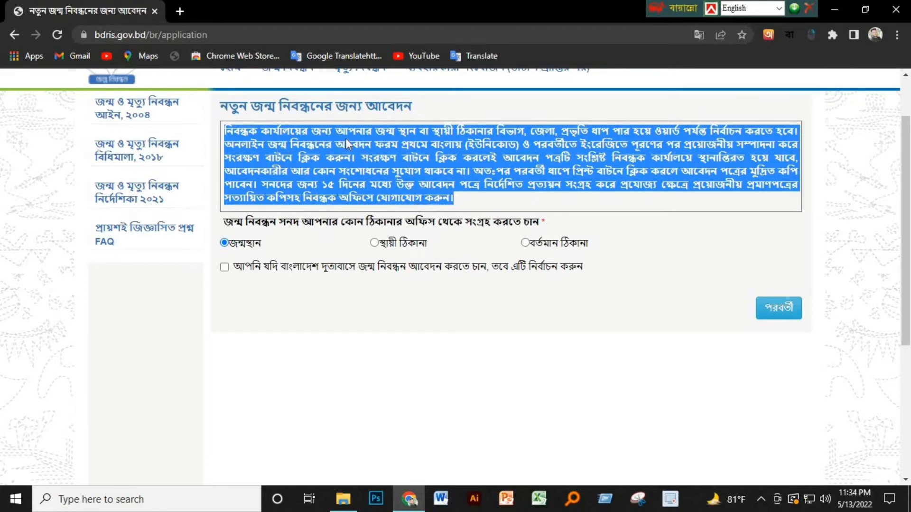
{"action": "left_click_drag", "start_coordinate": [224, 222], "coordinate": [549, 224]}
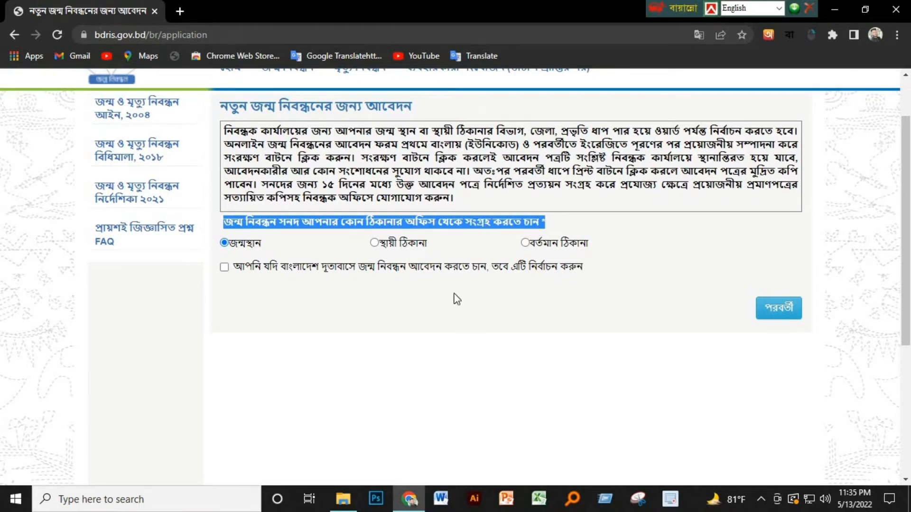
{"action": "left_click", "coordinate": [291, 307]}
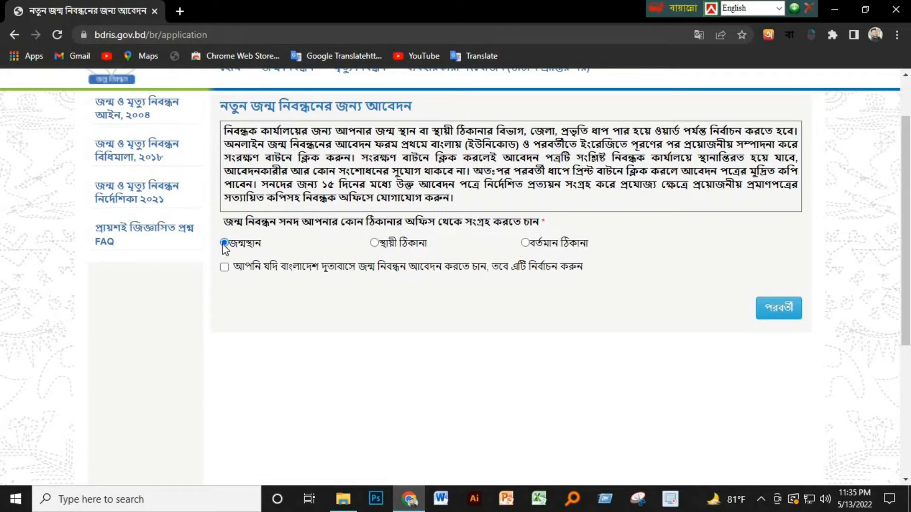
Step: Enter the child's first and last names in Bangla using the suggested spellings
{"action": "left_click", "coordinate": [782, 310]}
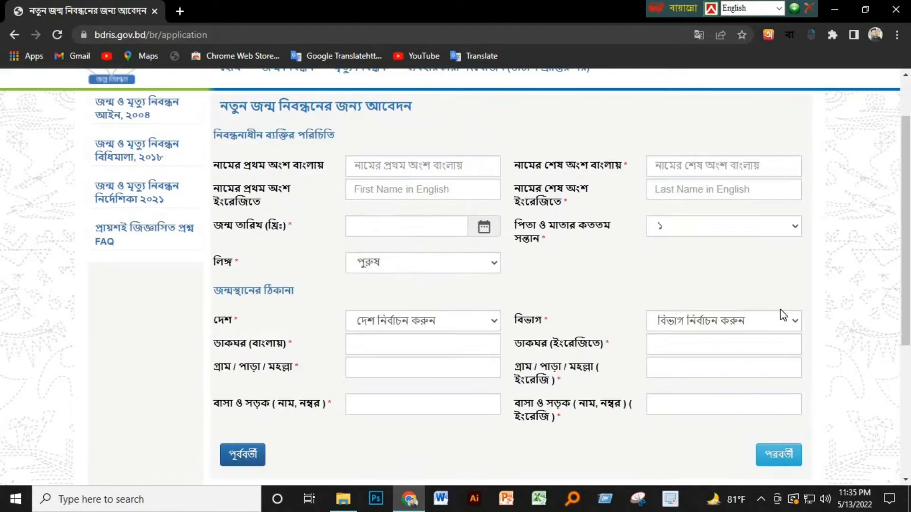
{"action": "left_click", "coordinate": [419, 167]}
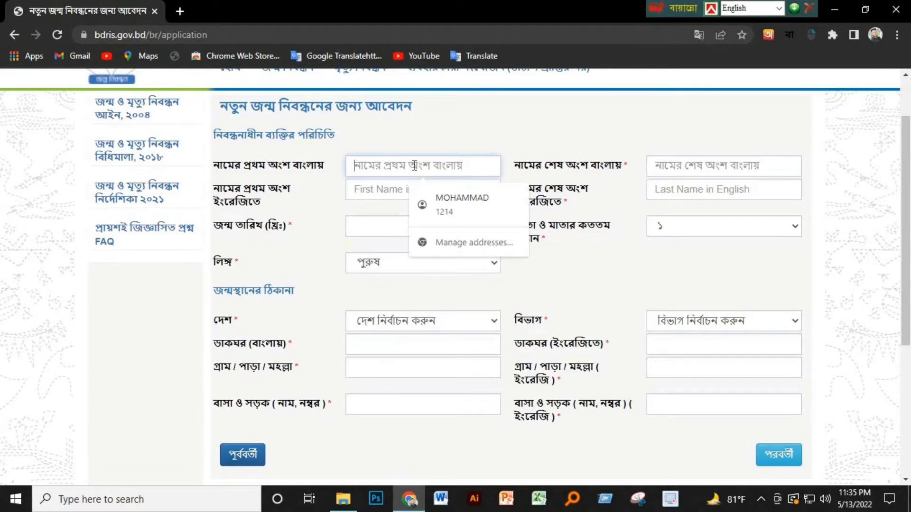
{"action": "scroll", "coordinate": [394, 167], "scroll_direction": "down", "scroll_amount": 1}
{"action": "scroll", "coordinate": [384, 168], "scroll_direction": "up", "scroll_amount": 1}
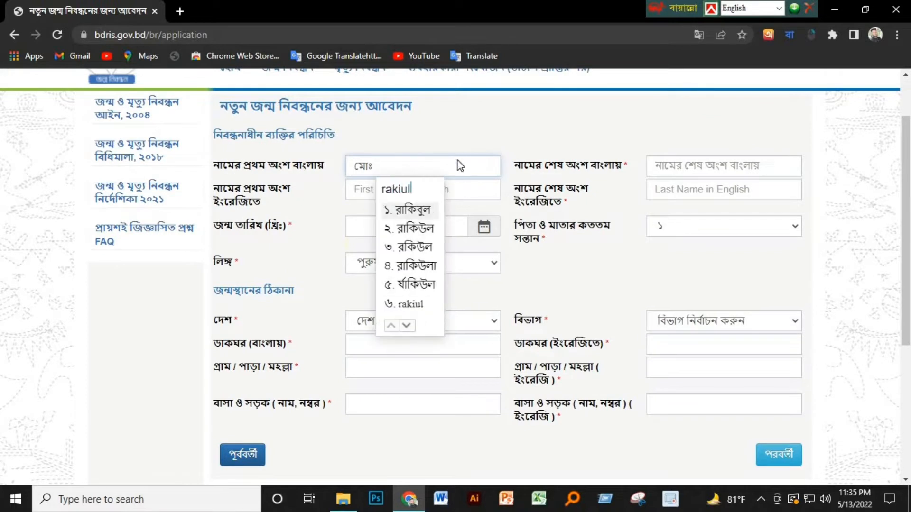
{"action": "left_click", "coordinate": [426, 211]}
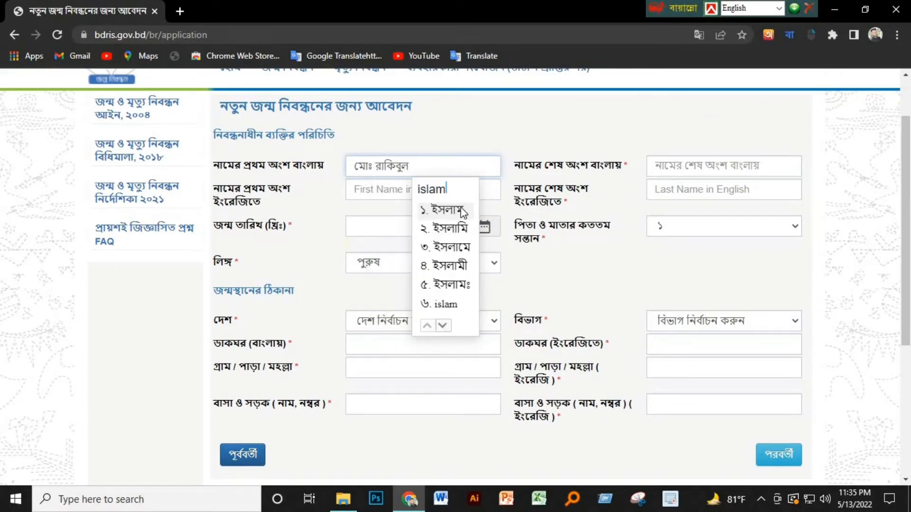
{"action": "left_click", "coordinate": [463, 210]}
{"action": "left_click", "coordinate": [704, 172]}
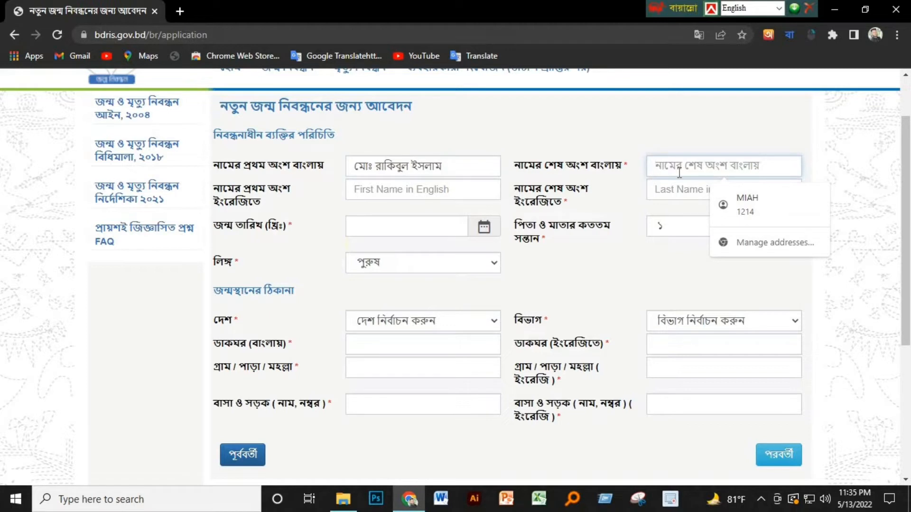
{"action": "type", "text": "rabbi"}
{"action": "left_click", "coordinate": [677, 209]}
Step: Enter the child's first and last names in English
{"action": "left_click", "coordinate": [404, 186]}
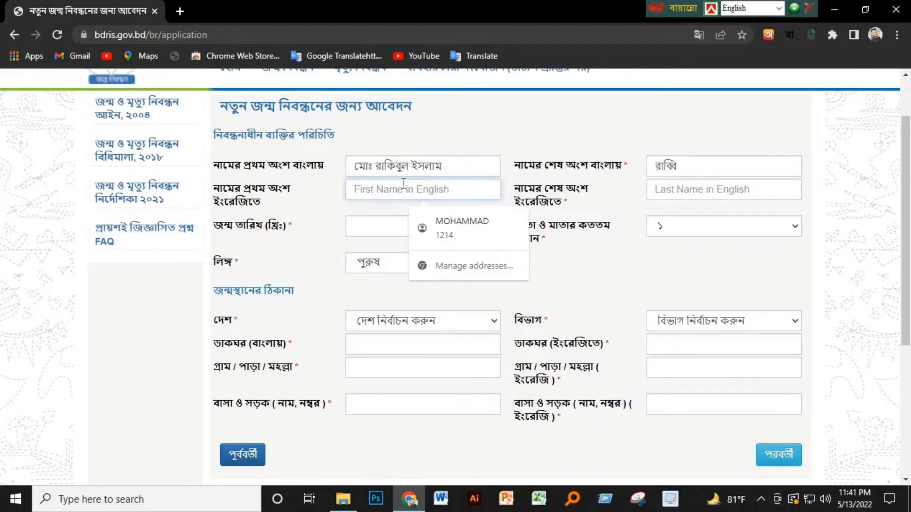
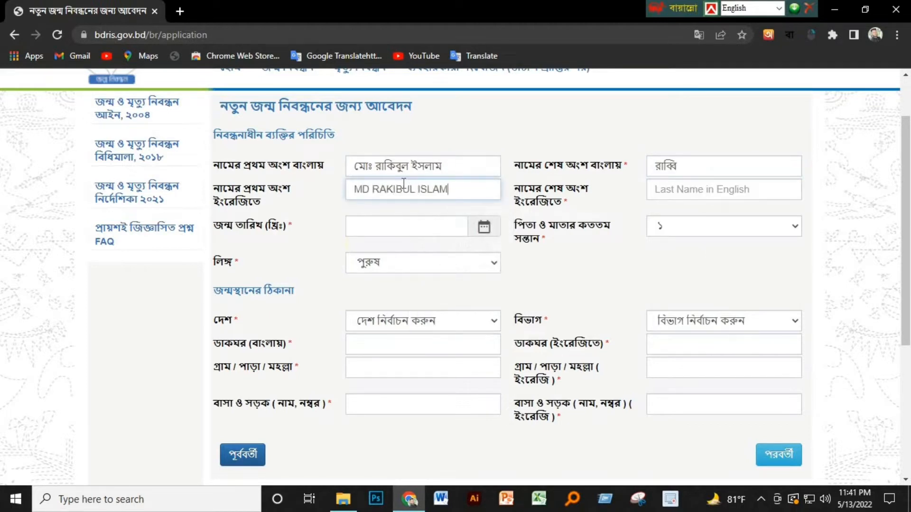
{"action": "left_click", "coordinate": [709, 181]}
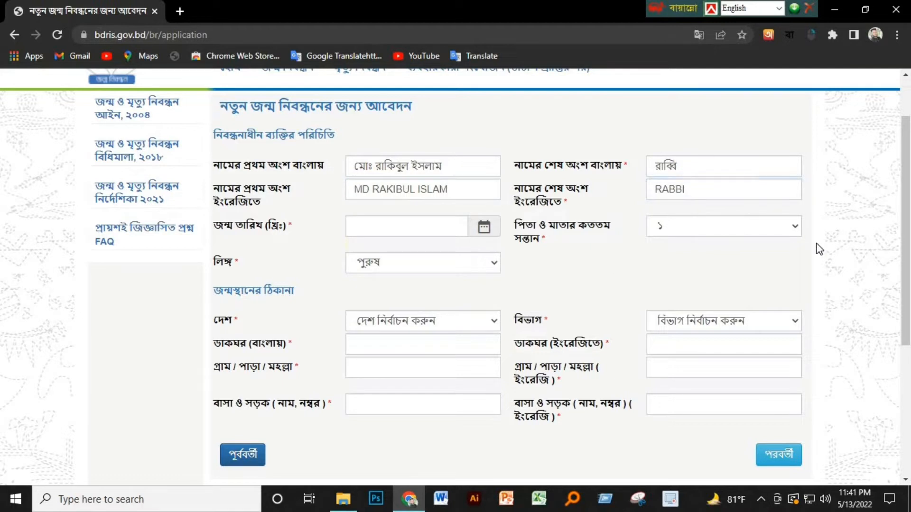
{"action": "left_click", "coordinate": [739, 230]}
{"action": "left_click", "coordinate": [692, 244]}
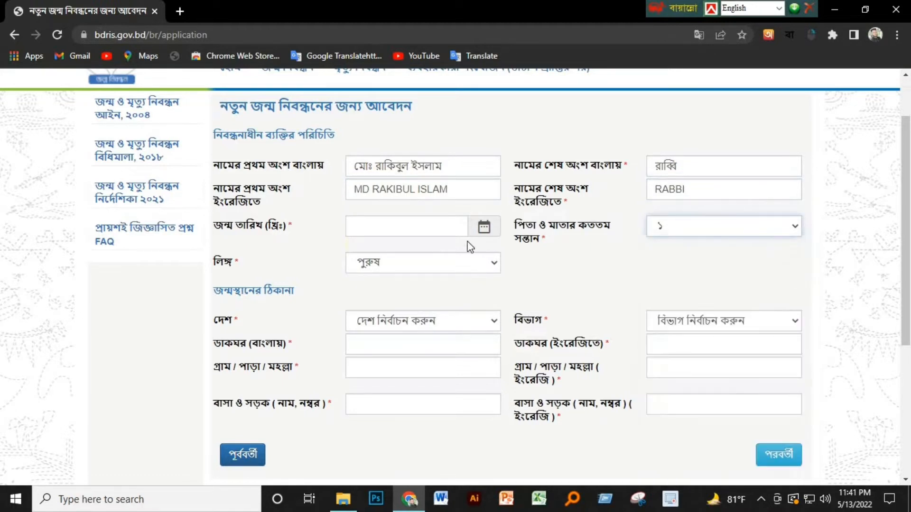
{"action": "left_click", "coordinate": [443, 229]}
{"action": "left_click", "coordinate": [408, 256]}
{"action": "left_click", "coordinate": [408, 256]}
{"action": "left_click", "coordinate": [408, 256]}
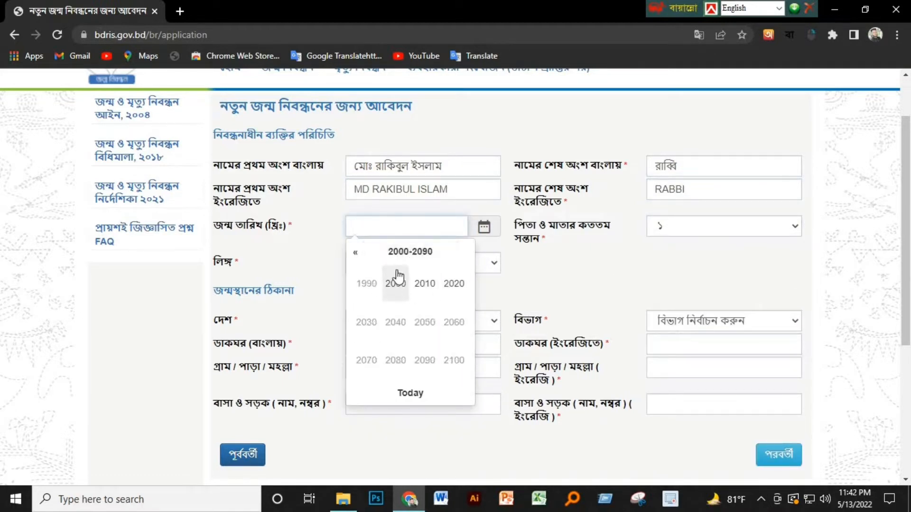
{"action": "left_click", "coordinate": [366, 283]}
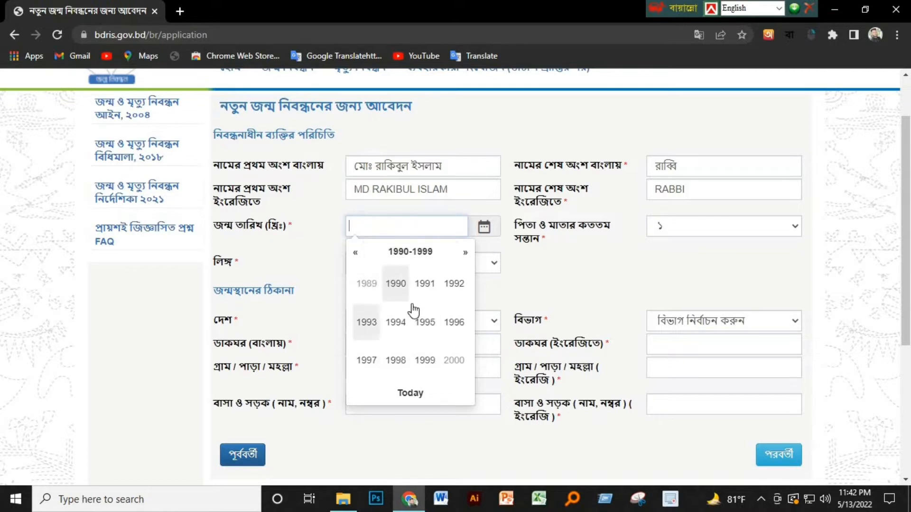
{"action": "left_click", "coordinate": [396, 361]}
{"action": "left_click", "coordinate": [370, 286]}
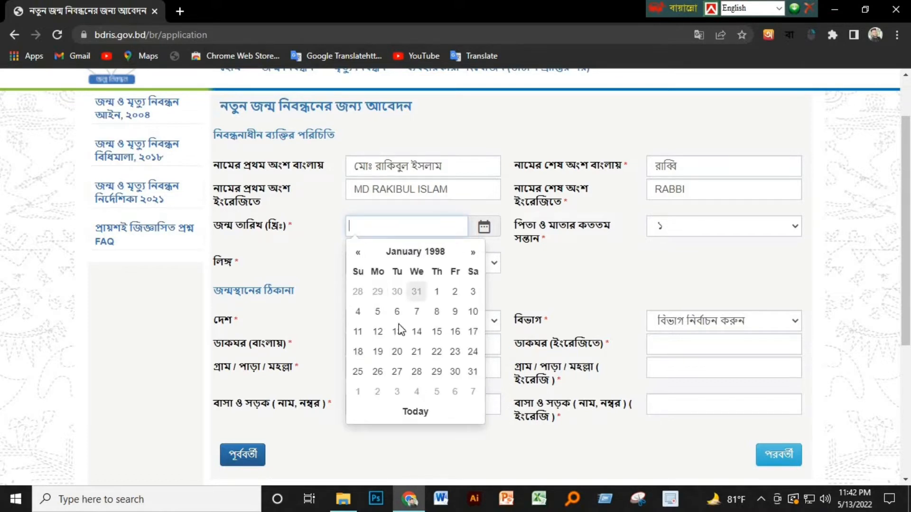
{"action": "left_click", "coordinate": [436, 312]}
{"action": "left_click", "coordinate": [315, 332]}
Step: Keep gender as পুরুষ and enter the national ID number
{"action": "left_click", "coordinate": [418, 196]}
{"action": "left_click", "coordinate": [427, 219]}
{"action": "left_click", "coordinate": [430, 222]}
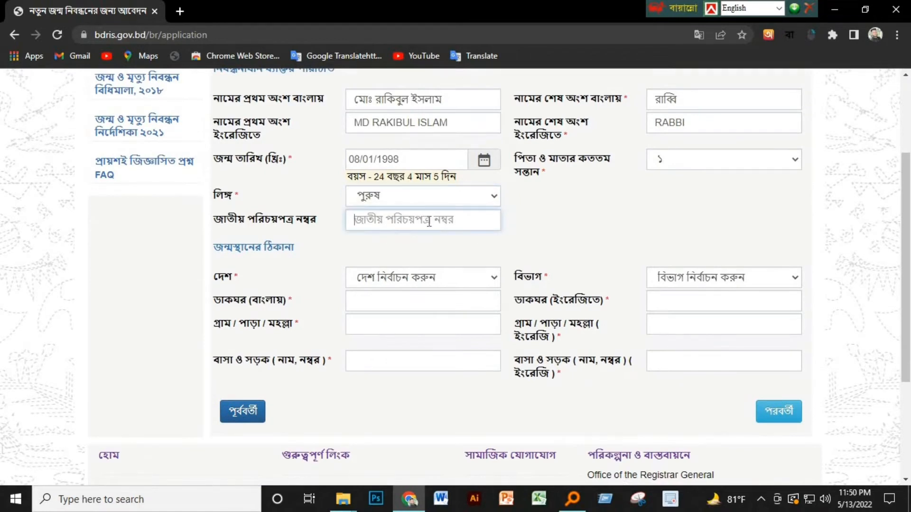
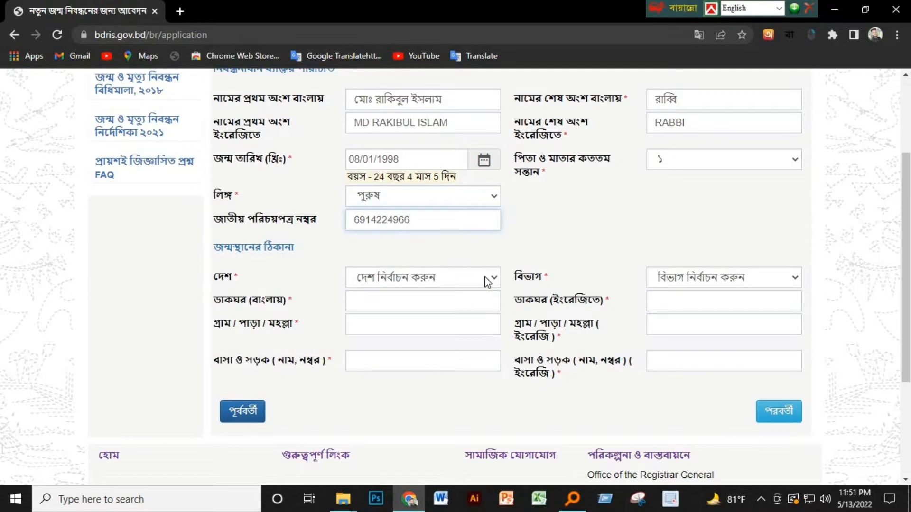
Step: Set the birthplace to বাংলাদেশ, ঢাকা বিভাগ, ঢাকা district and proceed to the parents' step
{"action": "left_click", "coordinate": [463, 278]}
{"action": "left_click", "coordinate": [434, 309]}
{"action": "left_click", "coordinate": [671, 277]}
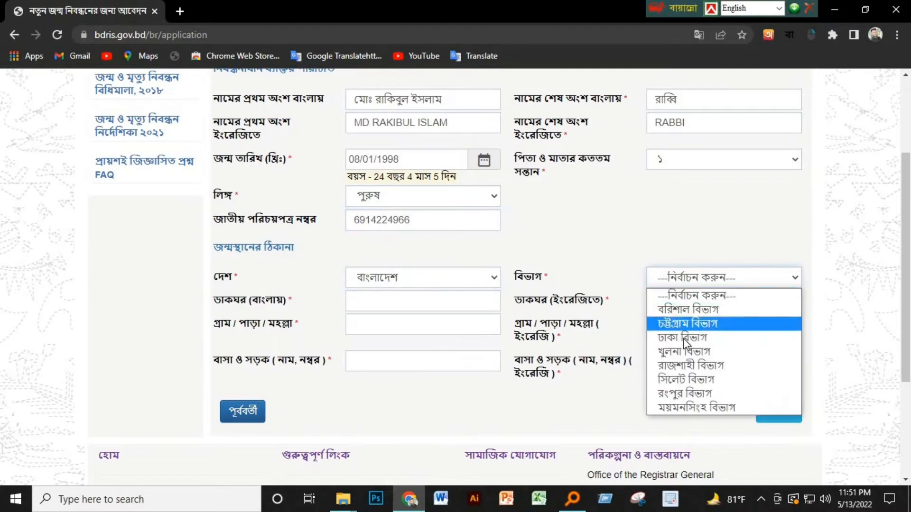
{"action": "left_click", "coordinate": [724, 323]}
{"action": "left_click", "coordinate": [393, 305]}
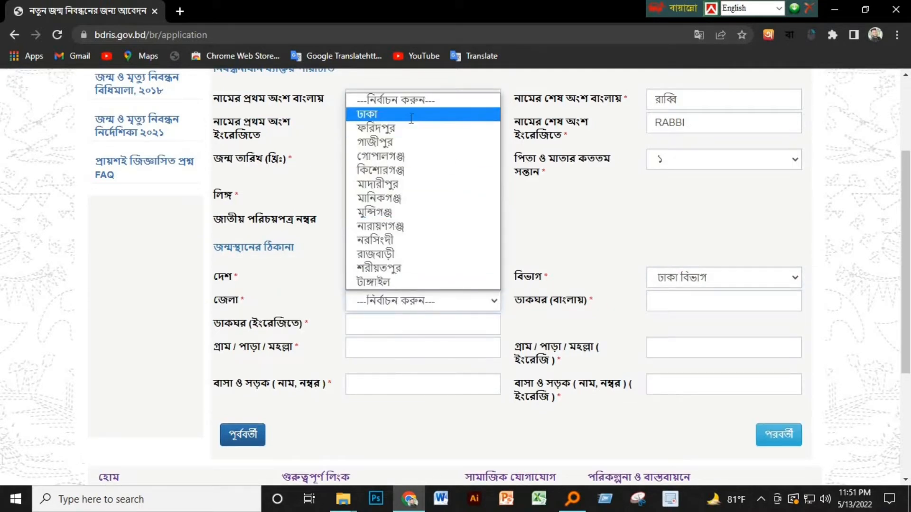
{"action": "left_click", "coordinate": [412, 114]}
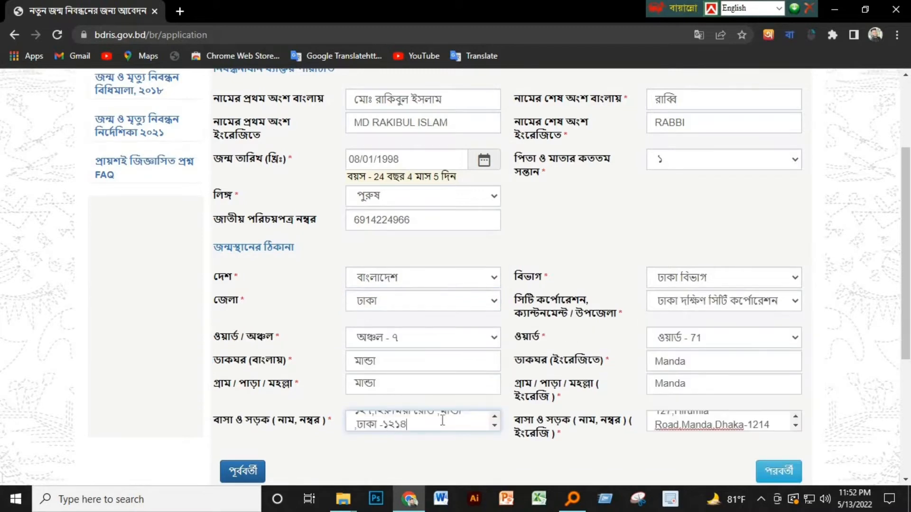
{"action": "left_click", "coordinate": [778, 471]}
{"action": "left_click", "coordinate": [413, 247]}
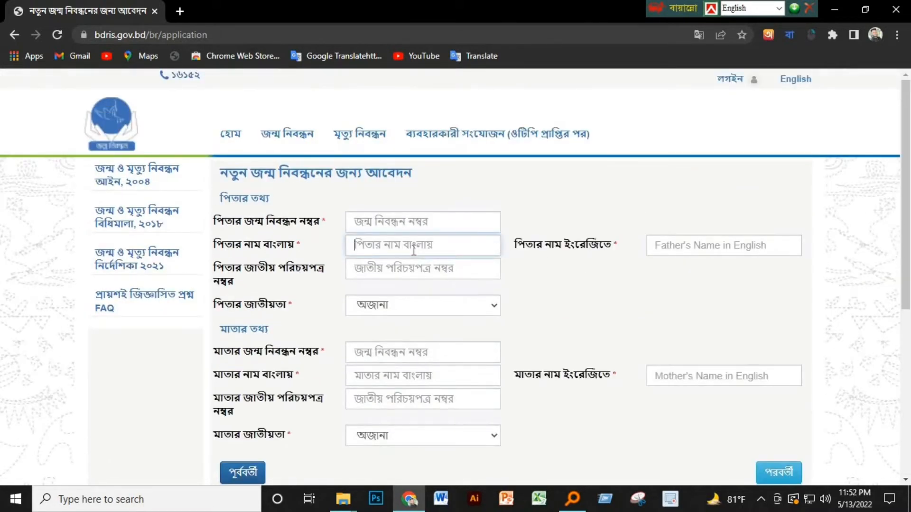
Step: Enter the father's name in Bangla
{"action": "type", "text": "mu"}
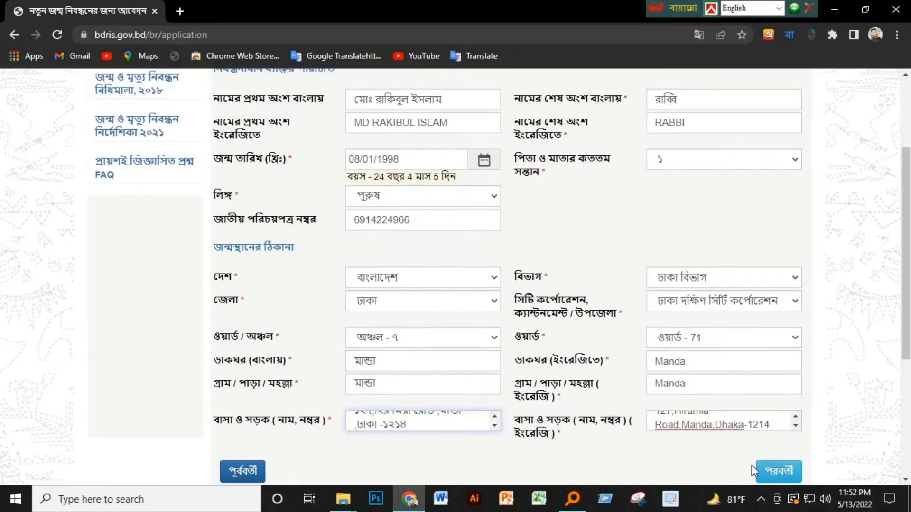
{"action": "left_click", "coordinate": [754, 470]}
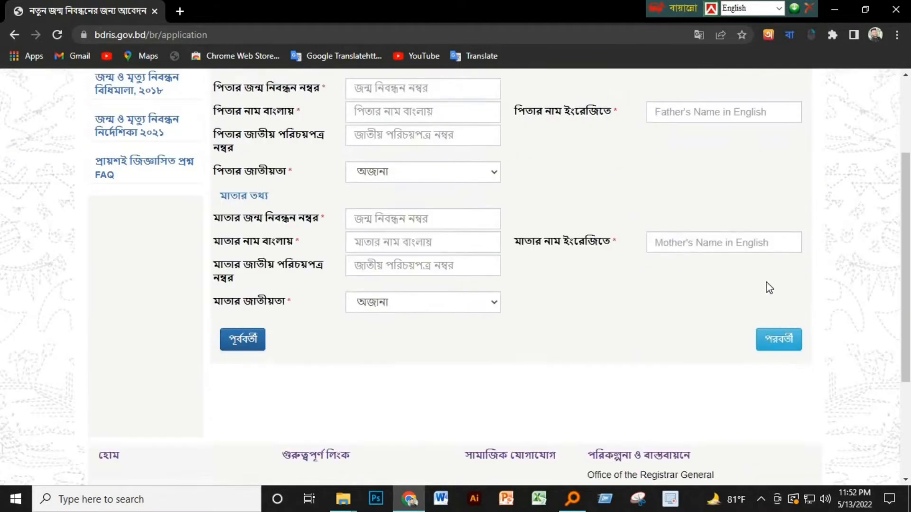
{"action": "scroll", "coordinate": [659, 273], "scroll_direction": "up", "scroll_amount": 5}
{"action": "left_click", "coordinate": [470, 247]}
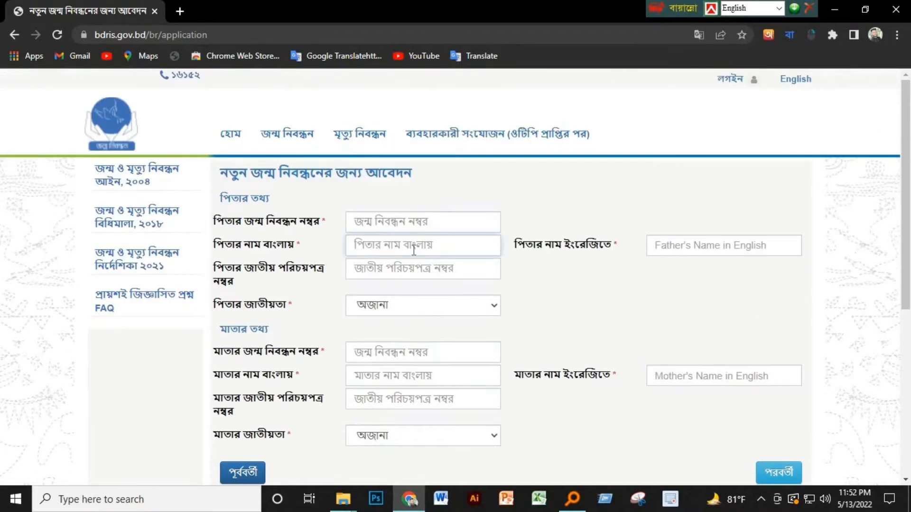
{"action": "type", "text": "mul"}
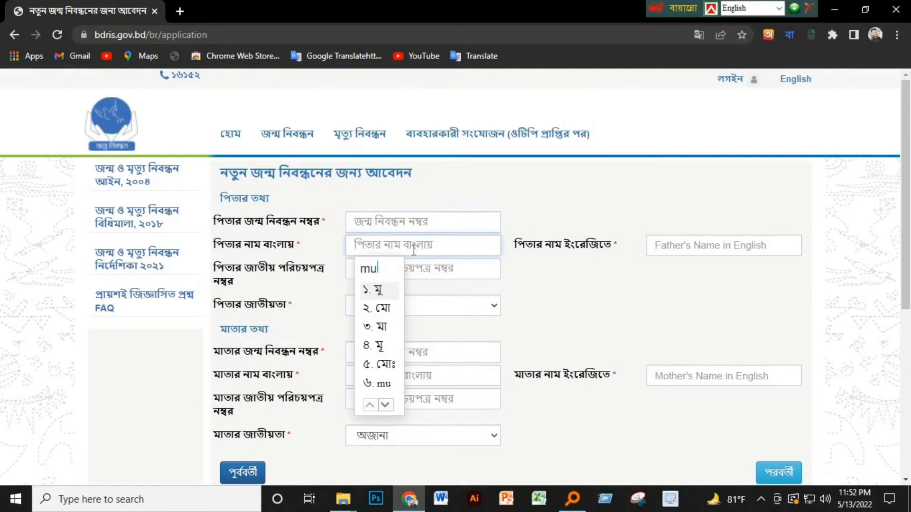
{"action": "type", "text": "5 "}
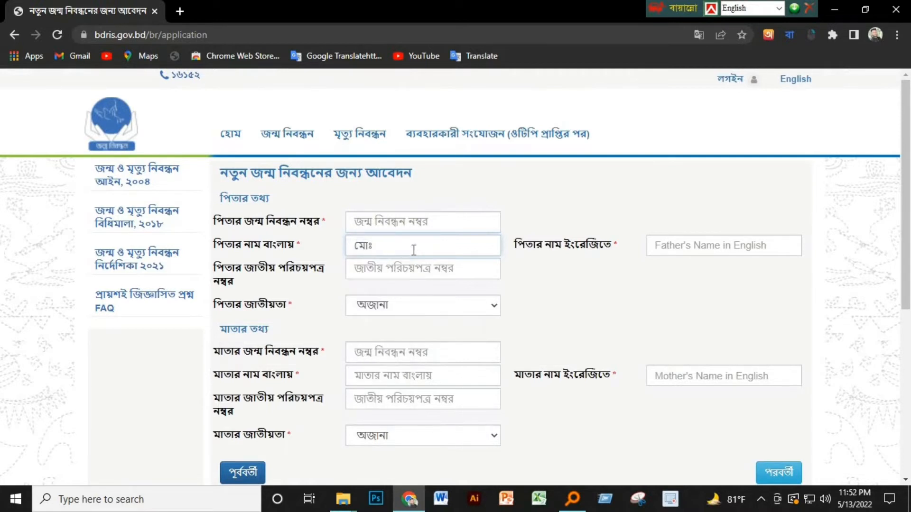
{"action": "type", "text": "shahjalal"}
Step: Turn off Bangla typing and enter the father's name in English
{"action": "left_click", "coordinate": [712, 244]}
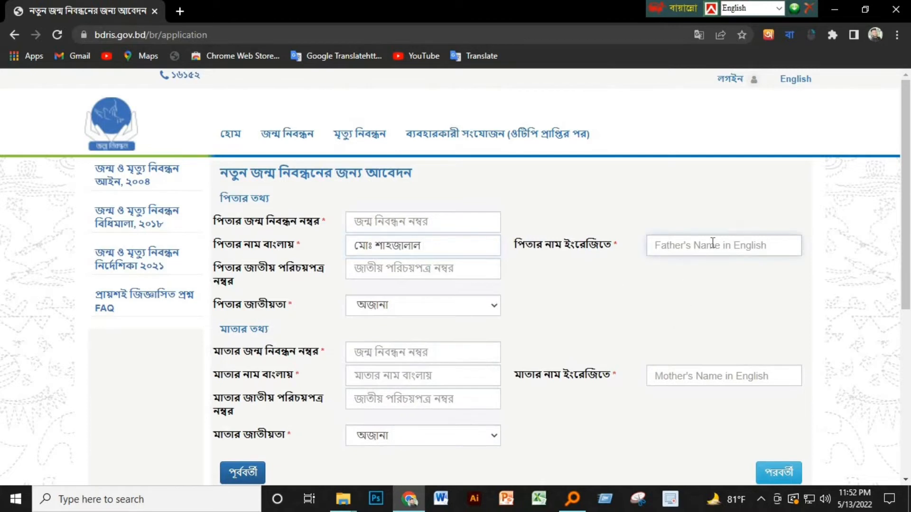
{"action": "left_click", "coordinate": [790, 35]}
{"action": "left_click", "coordinate": [692, 143]}
{"action": "left_click", "coordinate": [696, 248]}
{"action": "type", "text": "MD"}
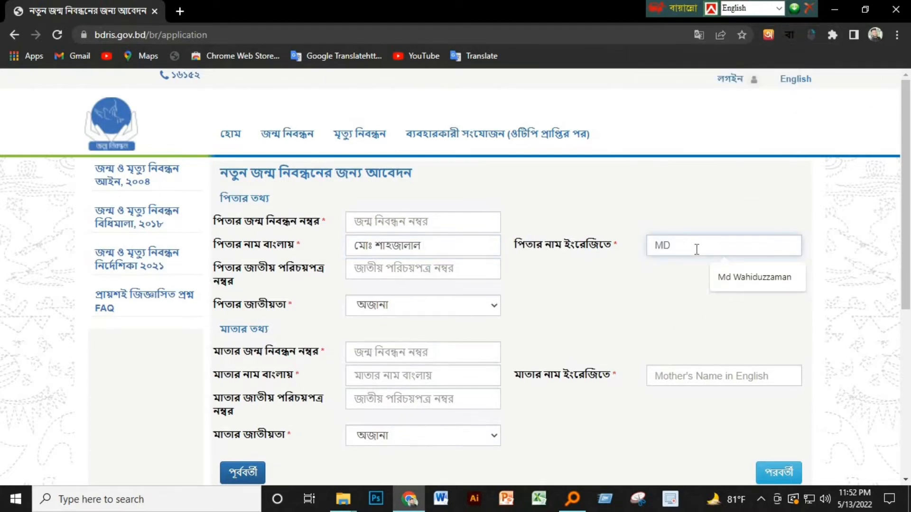
{"action": "key", "text": "BackSpace"}
{"action": "left_click", "coordinate": [672, 248]}
{"action": "key", "text": "BackSpace"}
Step: Set the father's nationality to বাংলাদেশী
{"action": "left_click", "coordinate": [434, 305]}
{"action": "left_click", "coordinate": [437, 35]}
{"action": "left_click", "coordinate": [418, 273]}
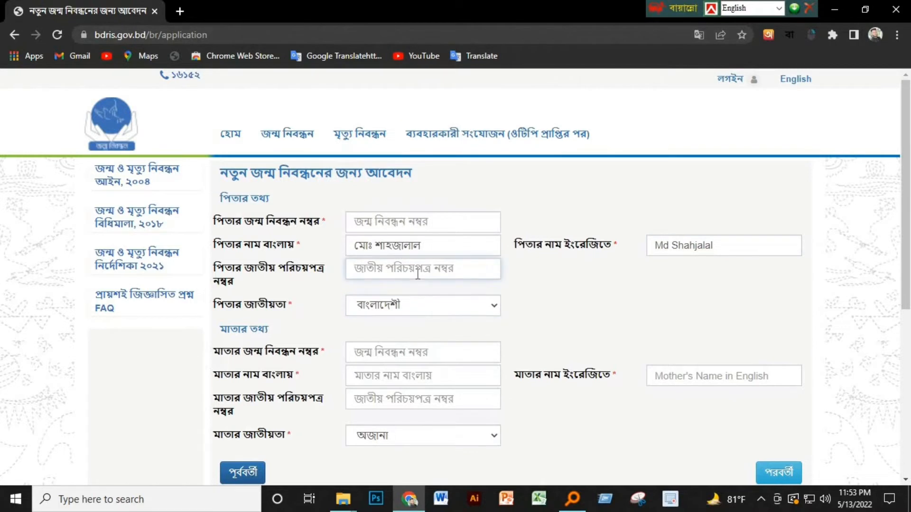
{"action": "scroll", "coordinate": [418, 275], "scroll_direction": "down", "scroll_amount": 2}
Step: Enter the mother's name with Bangla typing and set her nationality to বাংলাদেশী
{"action": "left_click", "coordinate": [415, 313]}
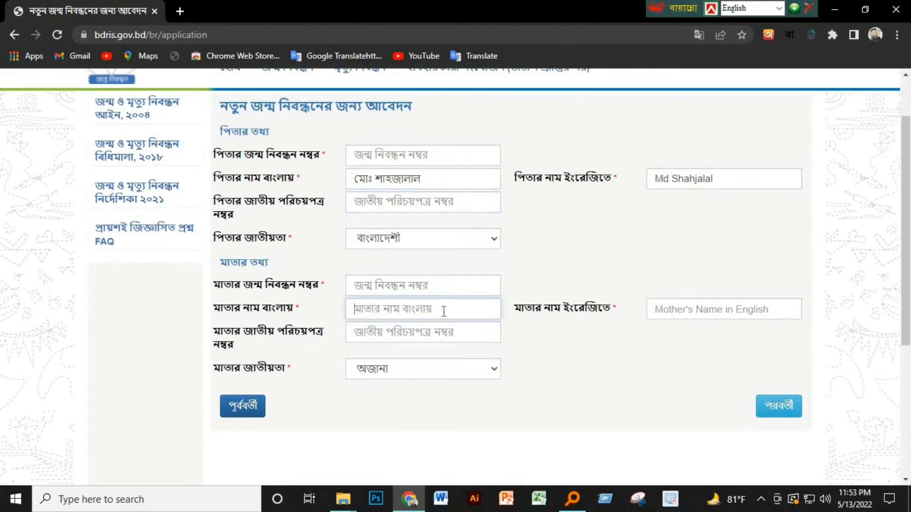
{"action": "left_click", "coordinate": [789, 35]}
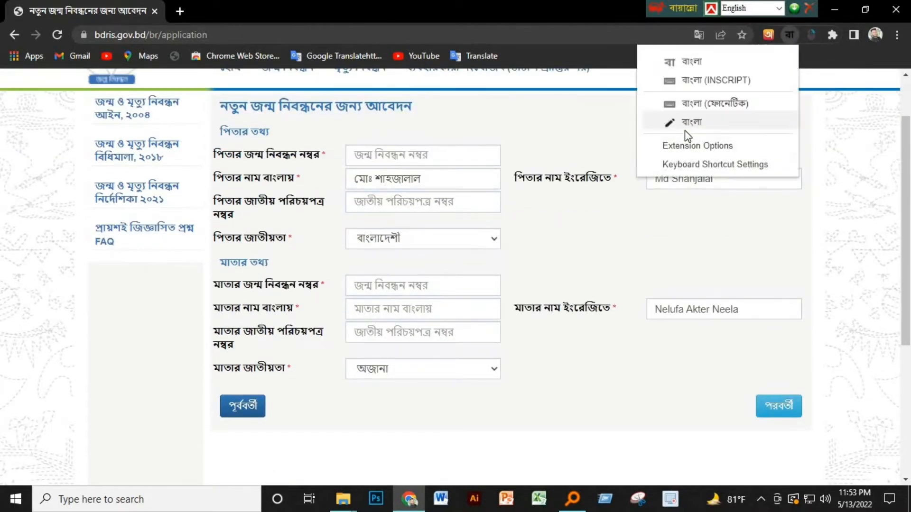
{"action": "left_click", "coordinate": [685, 124]}
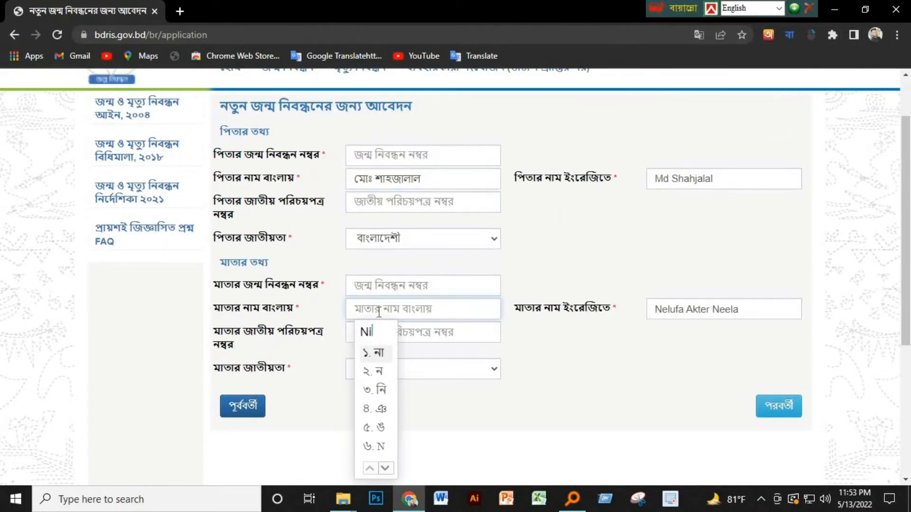
{"action": "left_click", "coordinate": [422, 369]}
{"action": "left_click", "coordinate": [438, 105]}
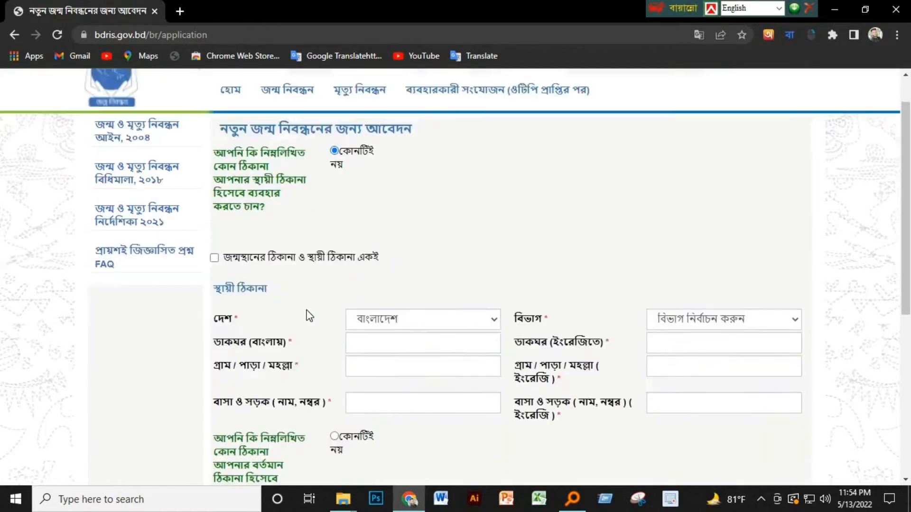
{"action": "scroll", "coordinate": [355, 215], "scroll_direction": "down", "scroll_amount": 2}
{"action": "scroll", "coordinate": [372, 264], "scroll_direction": "up", "scroll_amount": 1}
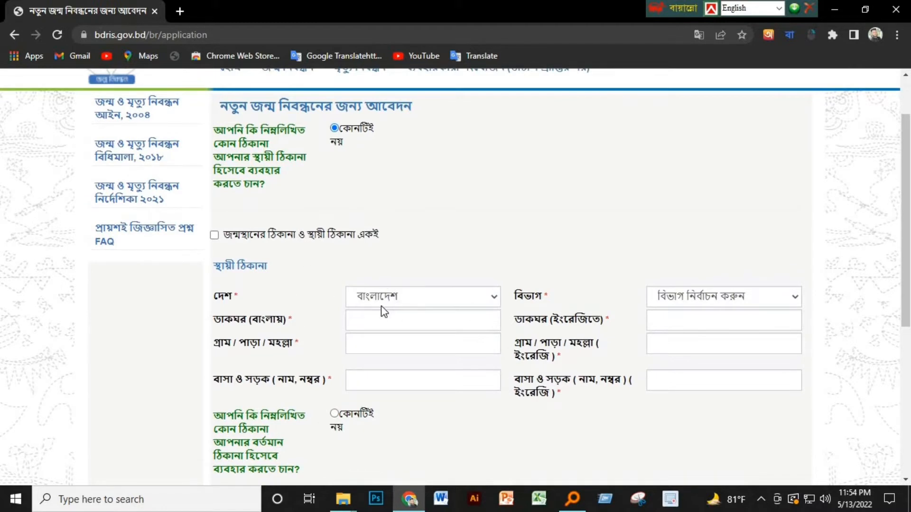
Step: Make the permanent address copy the birthplace address
{"action": "left_click", "coordinate": [407, 297]}
{"action": "left_click", "coordinate": [407, 297]}
{"action": "left_click", "coordinate": [713, 302]}
{"action": "left_click", "coordinate": [714, 303]}
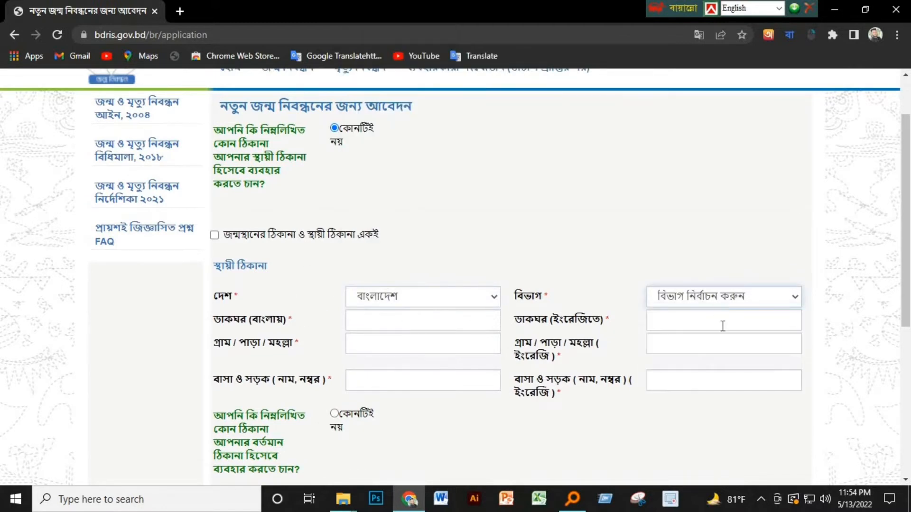
{"action": "scroll", "coordinate": [265, 253], "scroll_direction": "down", "scroll_amount": 3}
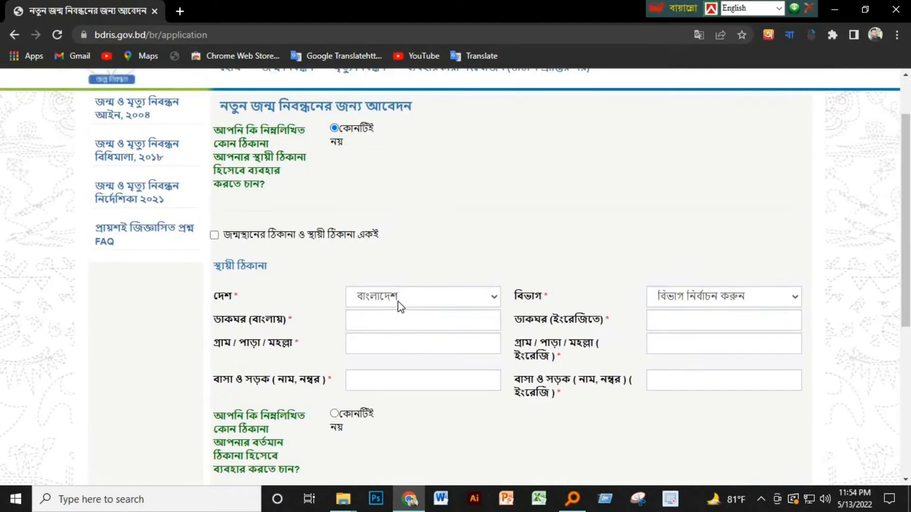
{"action": "left_click", "coordinate": [398, 301]}
{"action": "left_click", "coordinate": [407, 300]}
{"action": "left_click", "coordinate": [713, 303]}
{"action": "left_click", "coordinate": [714, 304]}
{"action": "scroll", "coordinate": [417, 260], "scroll_direction": "down", "scroll_amount": 1}
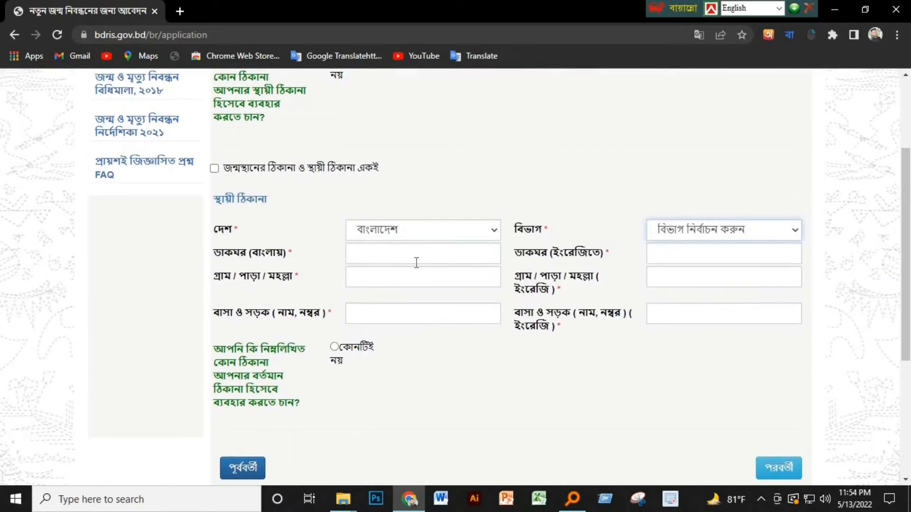
{"action": "left_click", "coordinate": [417, 264]}
{"action": "key", "text": "Tab"}
{"action": "key", "text": "Tab"}
{"action": "key", "text": "Tab"}
{"action": "key", "text": "Tab"}
{"action": "key", "text": "Tab"}
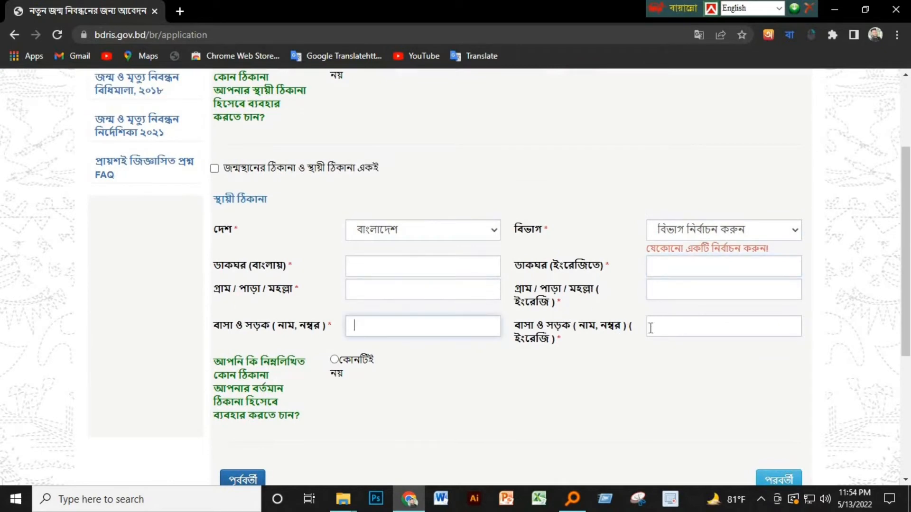
{"action": "left_click", "coordinate": [215, 168]}
Step: Answer কোনটিই নয় to the current-address question
{"action": "scroll", "coordinate": [445, 246], "scroll_direction": "down", "scroll_amount": 4}
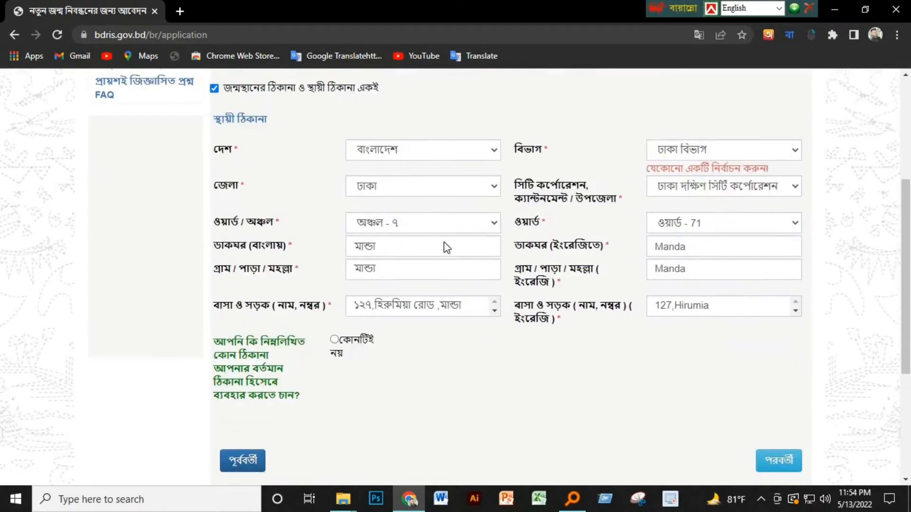
{"action": "left_click", "coordinate": [334, 220]}
{"action": "scroll", "coordinate": [351, 246], "scroll_direction": "down", "scroll_amount": 3}
{"action": "left_click", "coordinate": [446, 255]}
{"action": "left_click", "coordinate": [718, 266]}
{"action": "left_click", "coordinate": [716, 257]}
{"action": "left_click", "coordinate": [715, 257]}
Step: Mark the current address as the same as the permanent address and continue
{"action": "left_click", "coordinate": [452, 297]}
{"action": "left_click", "coordinate": [654, 297]}
{"action": "left_click", "coordinate": [468, 315]}
{"action": "left_click", "coordinate": [660, 319]}
{"action": "left_click", "coordinate": [463, 354]}
{"action": "left_click", "coordinate": [676, 354]}
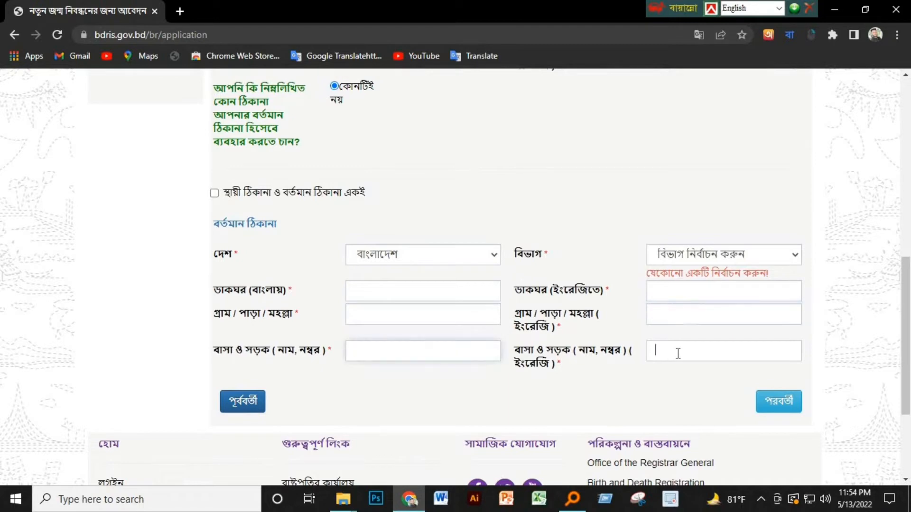
{"action": "left_click", "coordinate": [214, 193]}
{"action": "left_click", "coordinate": [774, 400]}
Step: Set the applicant's relationship to নিজ (self) in the applicant declaration
{"action": "scroll", "coordinate": [437, 244], "scroll_direction": "up", "scroll_amount": 2}
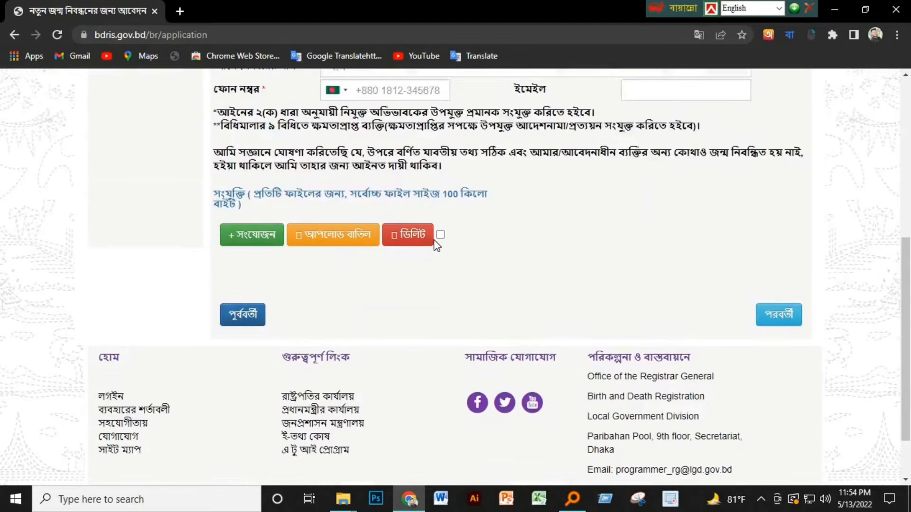
{"action": "scroll", "coordinate": [436, 246], "scroll_direction": "up", "scroll_amount": 3}
{"action": "scroll", "coordinate": [436, 244], "scroll_direction": "up", "scroll_amount": 4}
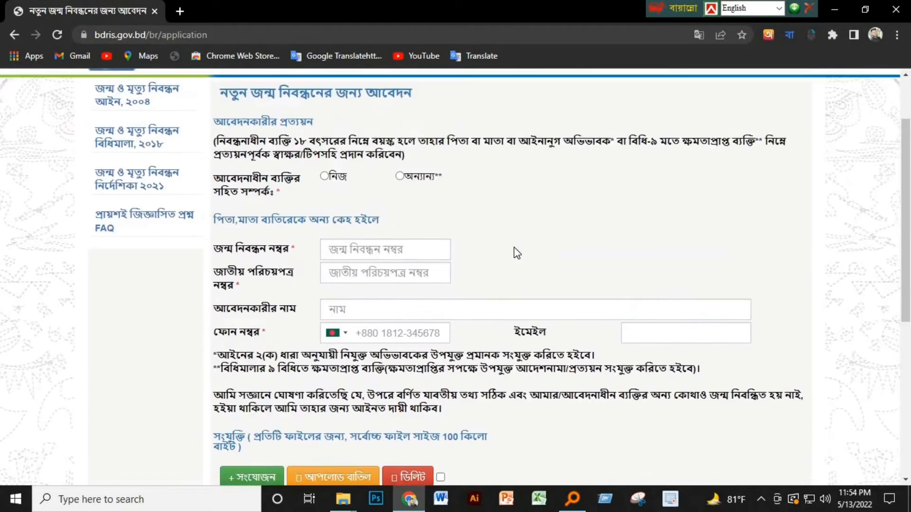
{"action": "left_click_drag", "start_coordinate": [216, 221], "coordinate": [431, 236]}
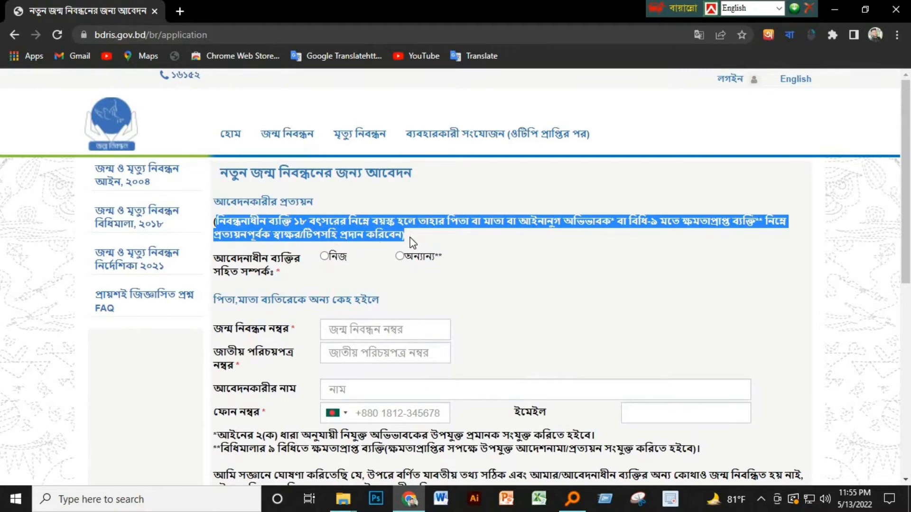
{"action": "left_click", "coordinate": [467, 294]}
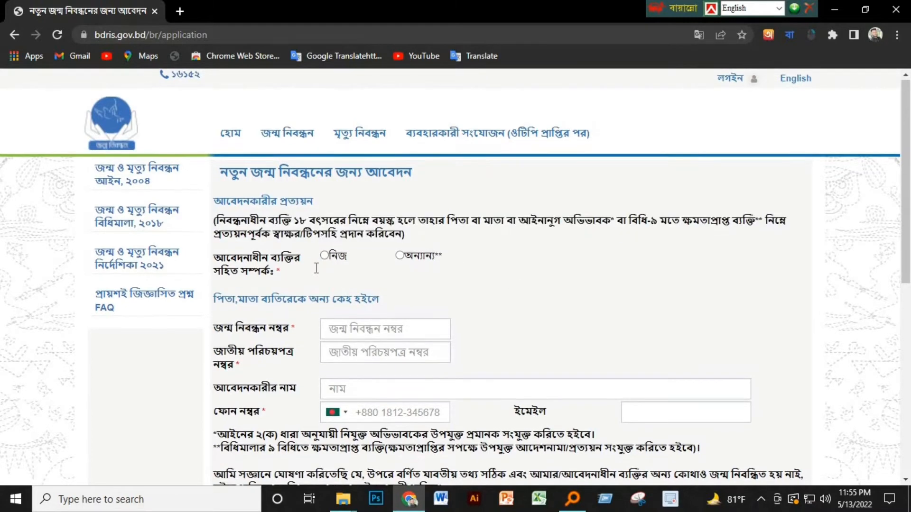
{"action": "scroll", "coordinate": [316, 268], "scroll_direction": "down", "scroll_amount": 1}
{"action": "left_click_drag", "start_coordinate": [214, 198], "coordinate": [462, 215]}
{"action": "left_click", "coordinate": [382, 212]}
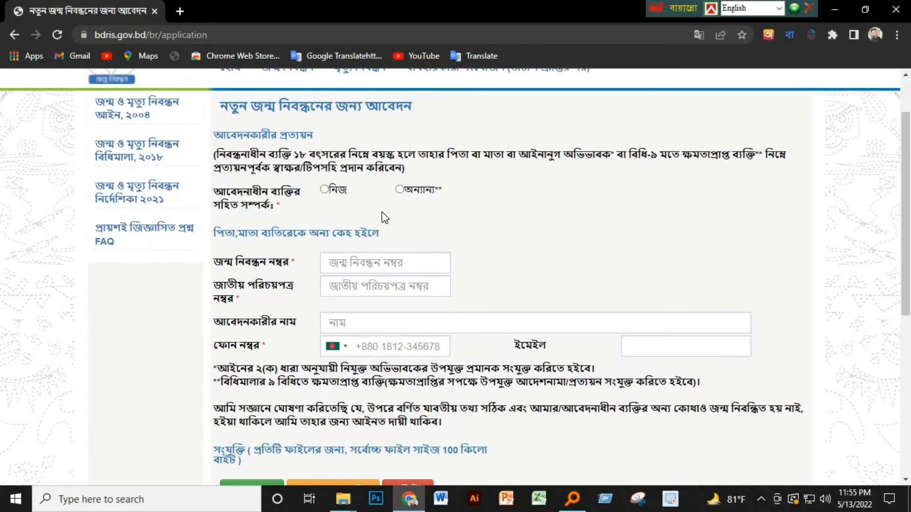
{"action": "left_click", "coordinate": [324, 190]}
{"action": "left_click", "coordinate": [411, 254]}
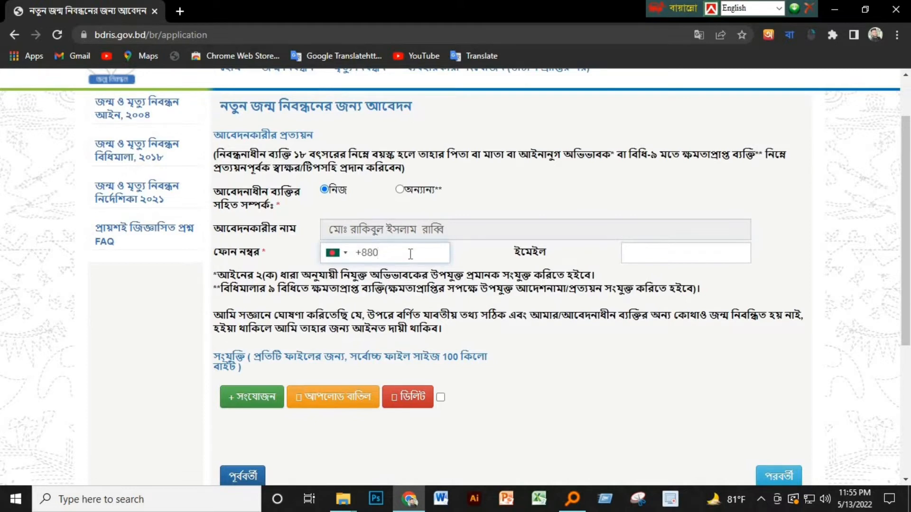
Step: Switch off Bangla typing and enter the applicant's mobile number
{"action": "type", "text": "১৪"}
{"action": "key", "text": "BackSpace"}
{"action": "key", "text": "BackSpace"}
{"action": "left_click", "coordinate": [791, 34]}
{"action": "left_click", "coordinate": [675, 149]}
{"action": "left_click", "coordinate": [388, 257]}
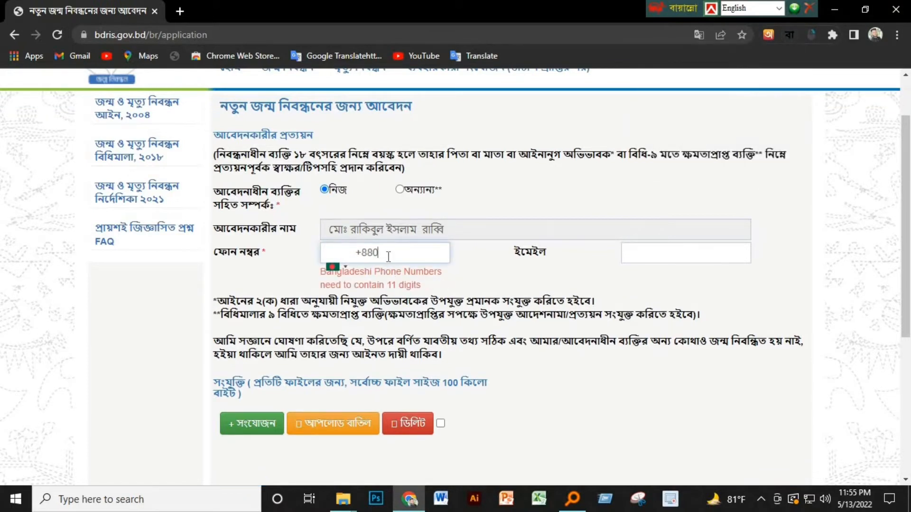
Step: Enter the applicant's e-mail address and correct a missing letter
{"action": "key", "text": "Tab"}
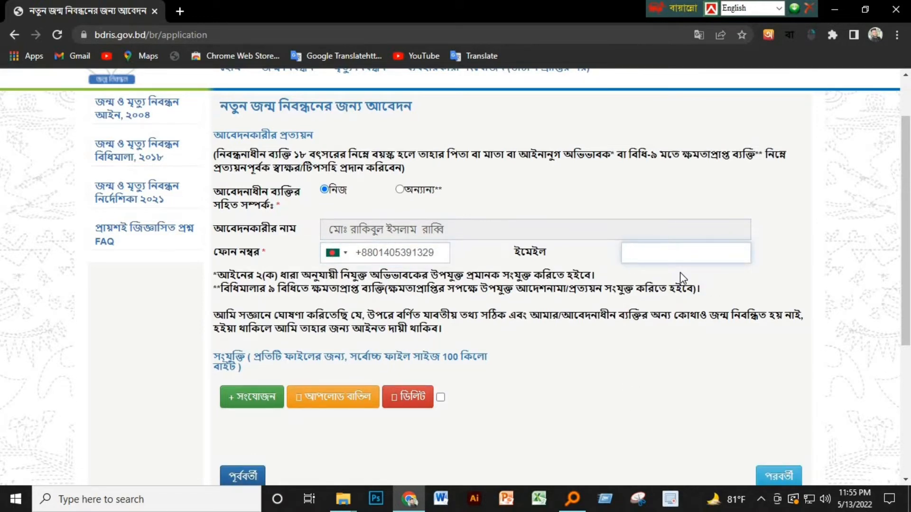
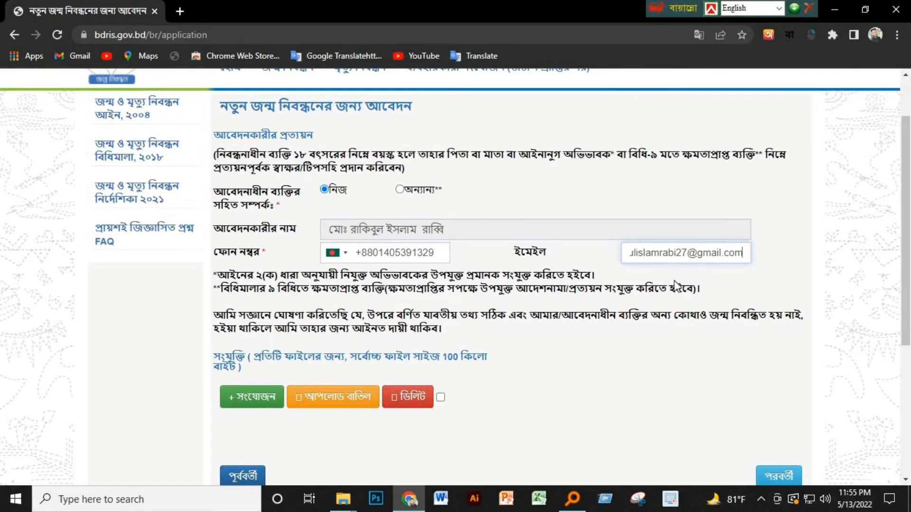
{"action": "left_click", "coordinate": [670, 253]}
{"action": "type", "text": "b"}
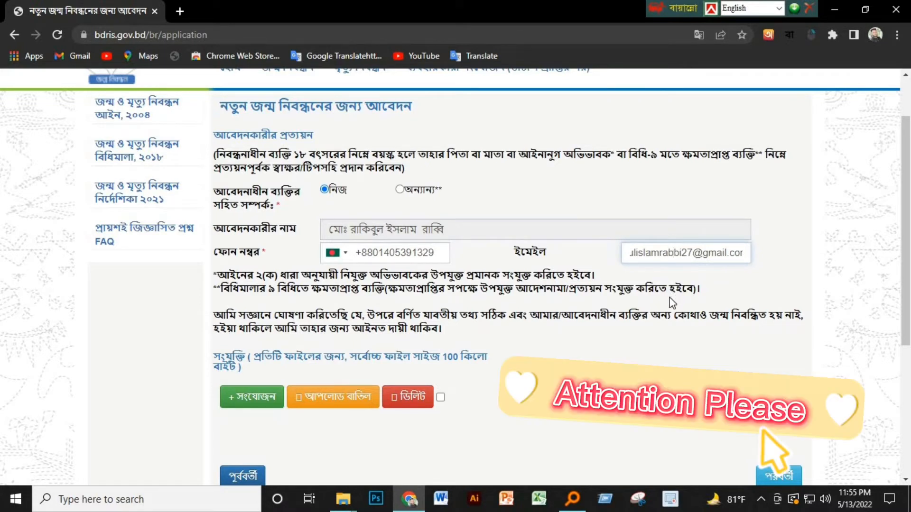
{"action": "key", "text": "Left"}
{"action": "key", "text": "Left"}
{"action": "key", "text": "Left"}
{"action": "key", "text": "Left"}
{"action": "key", "text": "Left"}
{"action": "key", "text": "Left"}
{"action": "key", "text": "Left"}
{"action": "key", "text": "Left"}
{"action": "key", "text": "Left"}
{"action": "key", "text": "Left"}
{"action": "key", "text": "Left"}
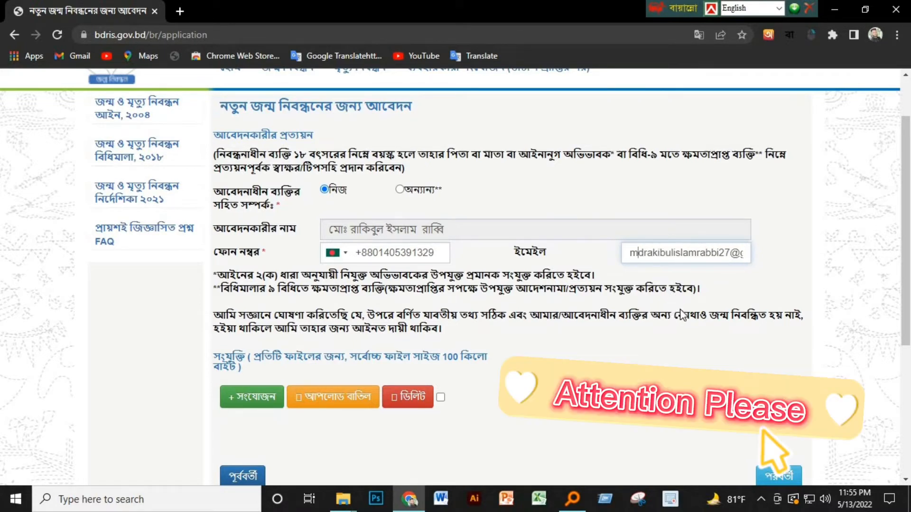
{"action": "key", "text": "End"}
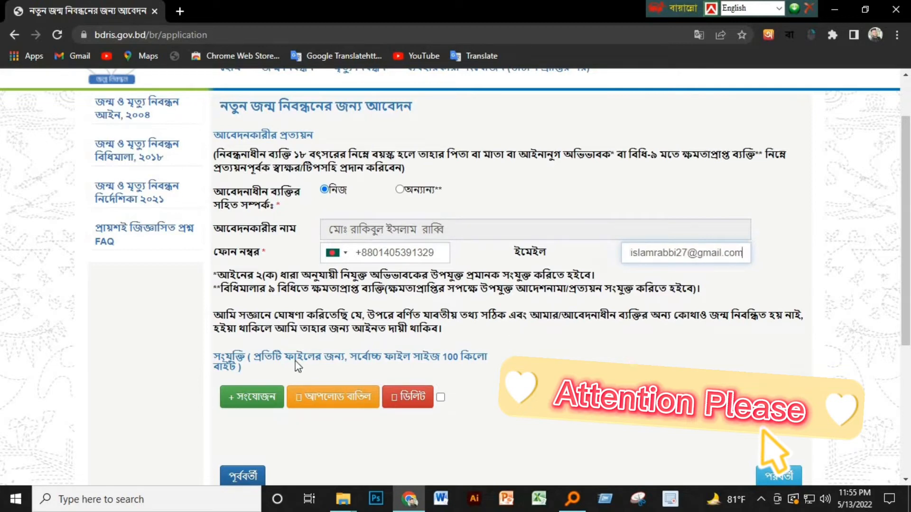
{"action": "key", "text": "Home"}
{"action": "scroll", "coordinate": [485, 221], "scroll_direction": "down", "scroll_amount": 4}
{"action": "scroll", "coordinate": [485, 221], "scroll_direction": "up", "scroll_amount": 1}
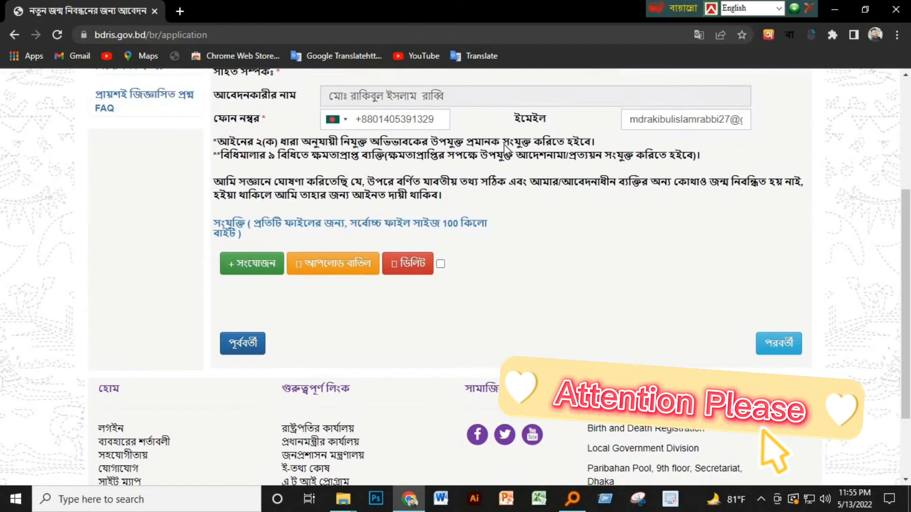
Step: Attach and upload the ssc Certificate file as the certificate document type
{"action": "left_click_drag", "start_coordinate": [219, 147], "coordinate": [446, 196]}
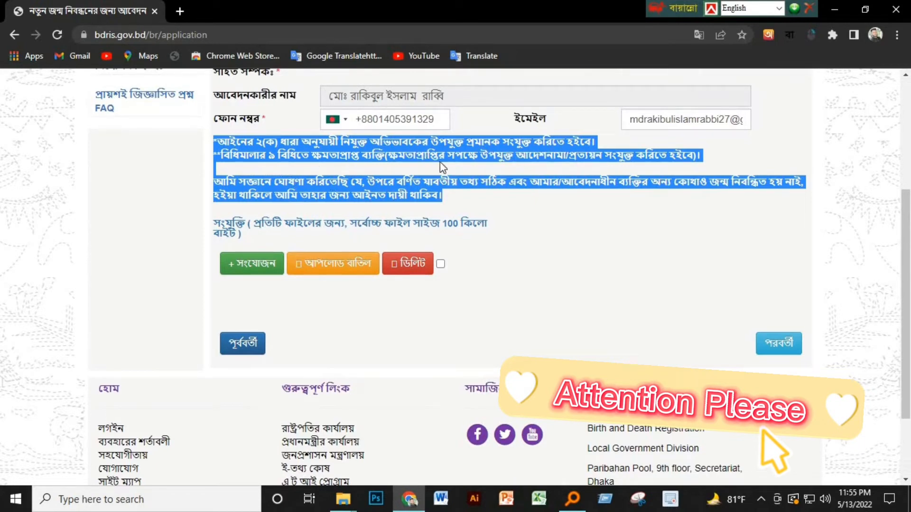
{"action": "left_click", "coordinate": [252, 264]}
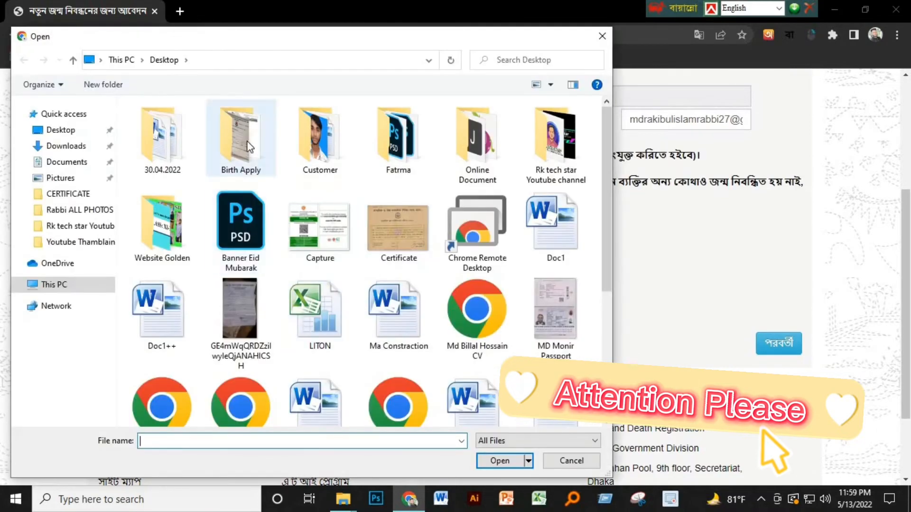
{"action": "double_click", "coordinate": [236, 126]}
{"action": "left_click", "coordinate": [242, 140]}
{"action": "left_click", "coordinate": [499, 460]}
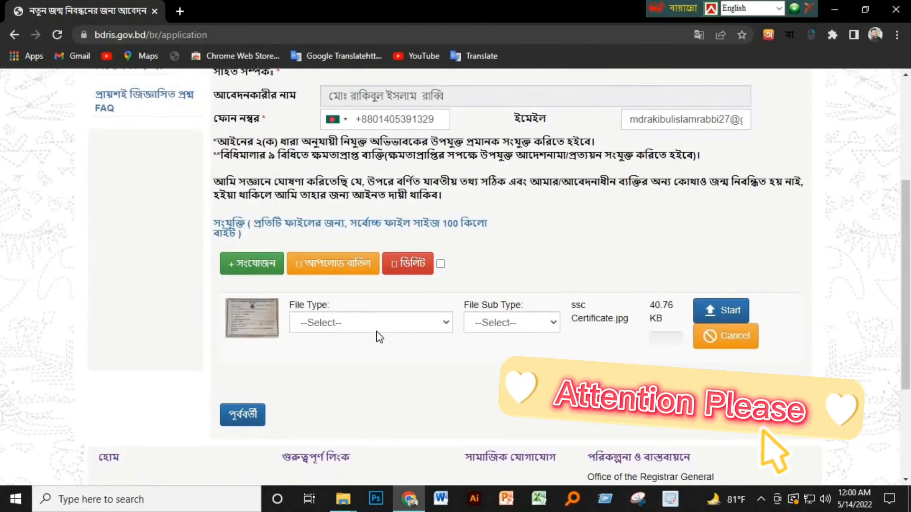
{"action": "left_click", "coordinate": [377, 326]}
{"action": "left_click", "coordinate": [377, 352]}
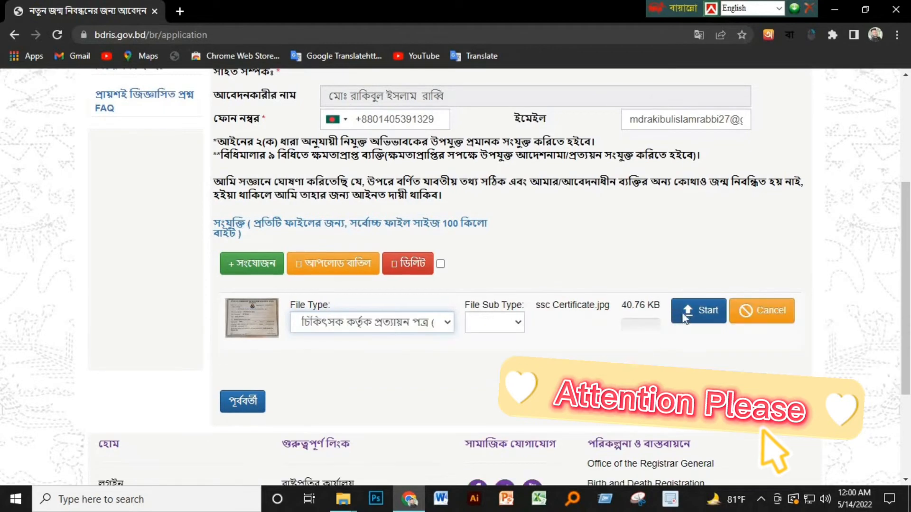
{"action": "left_click", "coordinate": [721, 311]}
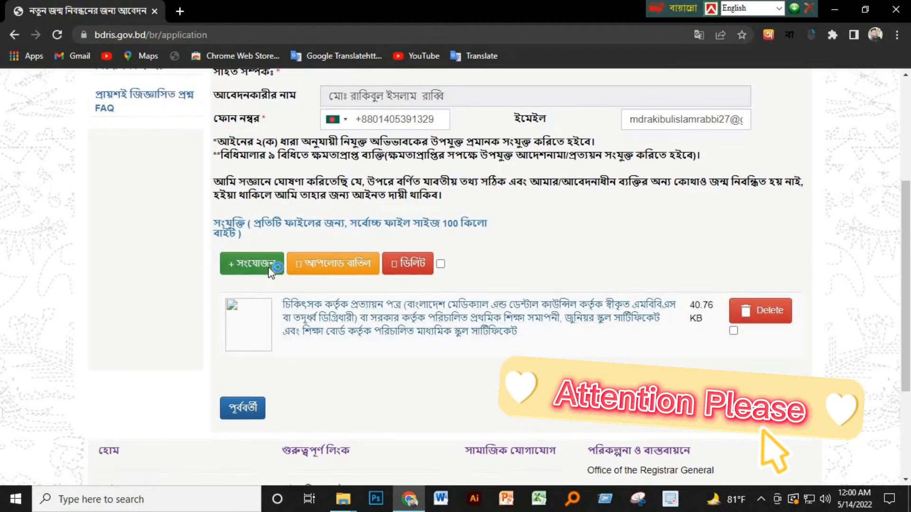
Step: Attach and upload the Mother and Father Nid file as parental address proof
{"action": "left_click", "coordinate": [251, 263]}
{"action": "left_click", "coordinate": [175, 144]}
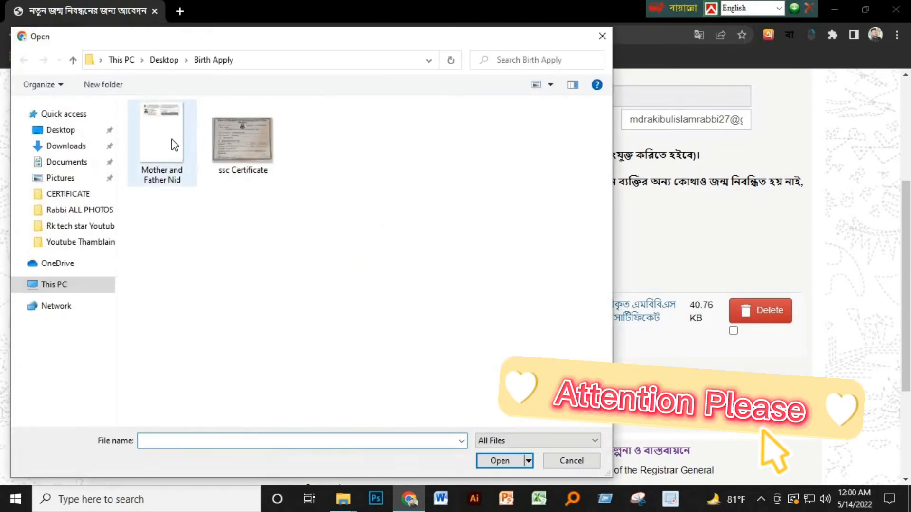
{"action": "left_click", "coordinate": [502, 461]}
{"action": "scroll", "coordinate": [366, 375], "scroll_direction": "down", "scroll_amount": 1}
{"action": "left_click", "coordinate": [366, 367]}
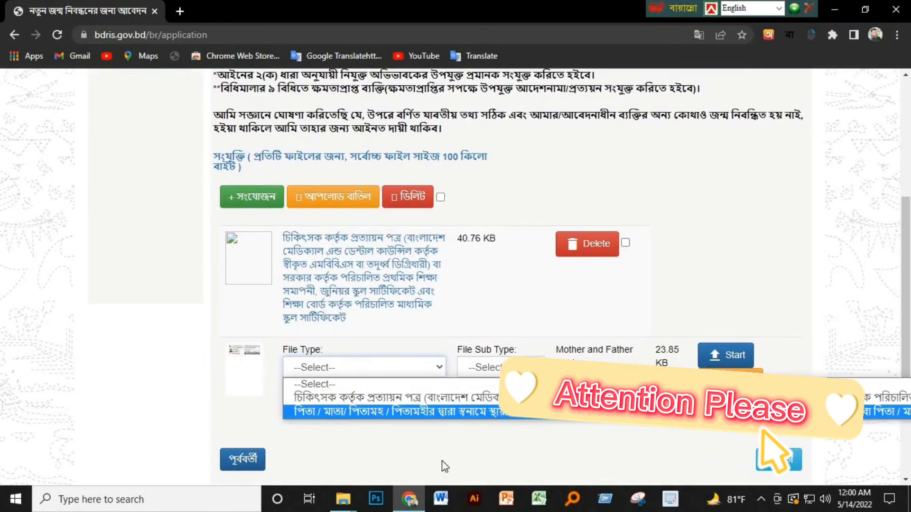
{"action": "left_click", "coordinate": [436, 409]}
{"action": "left_click", "coordinate": [710, 363]}
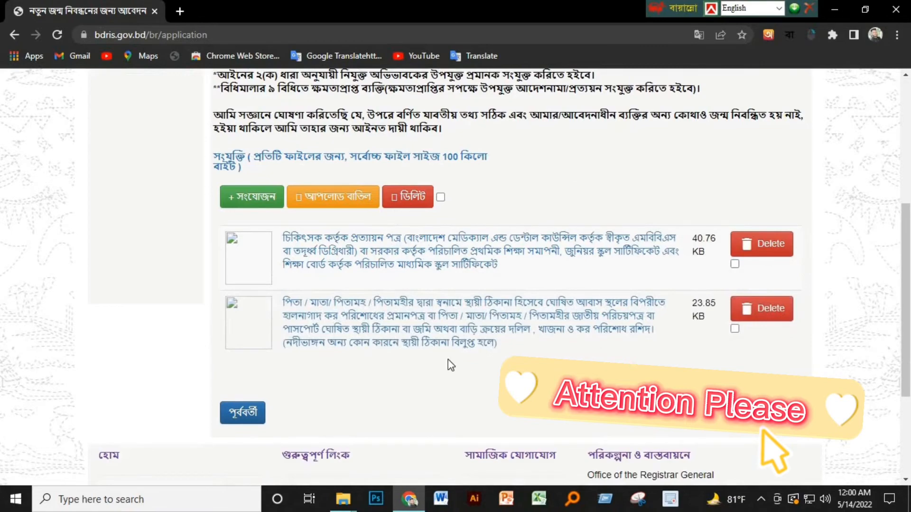
{"action": "scroll", "coordinate": [451, 365], "scroll_direction": "up", "scroll_amount": 5}
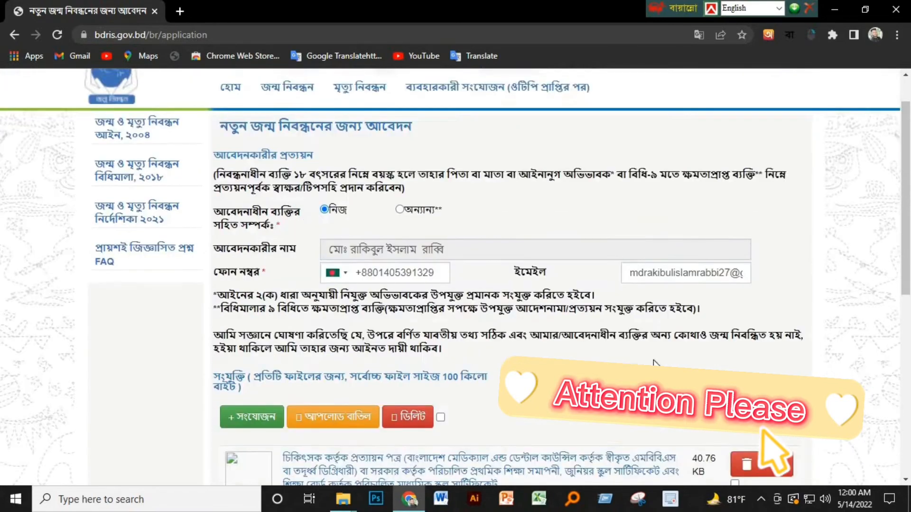
{"action": "scroll", "coordinate": [655, 363], "scroll_direction": "down", "scroll_amount": 5}
Step: Open the review summary and check the child's name, birth date, personal details and pre-submission warning
{"action": "left_click", "coordinate": [778, 278]}
{"action": "scroll", "coordinate": [358, 335], "scroll_direction": "up", "scroll_amount": 10}
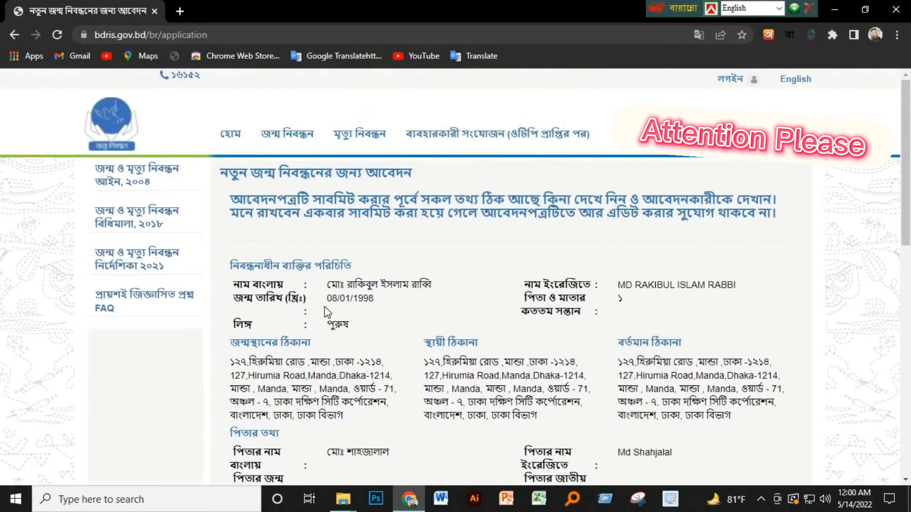
{"action": "left_click_drag", "start_coordinate": [325, 284], "coordinate": [427, 363]}
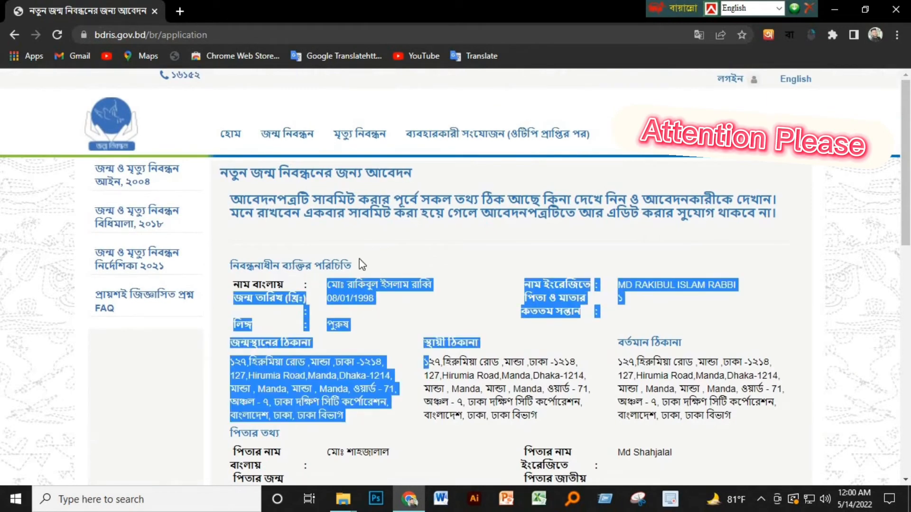
{"action": "left_click_drag", "start_coordinate": [226, 206], "coordinate": [776, 246]}
{"action": "left_click", "coordinate": [773, 240]}
{"action": "left_click_drag", "start_coordinate": [230, 199], "coordinate": [748, 229]}
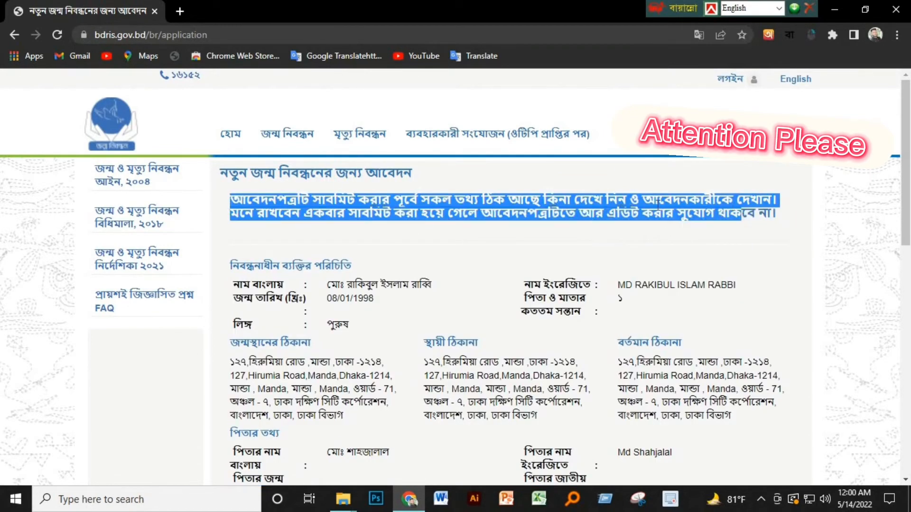
{"action": "left_click", "coordinate": [553, 209]}
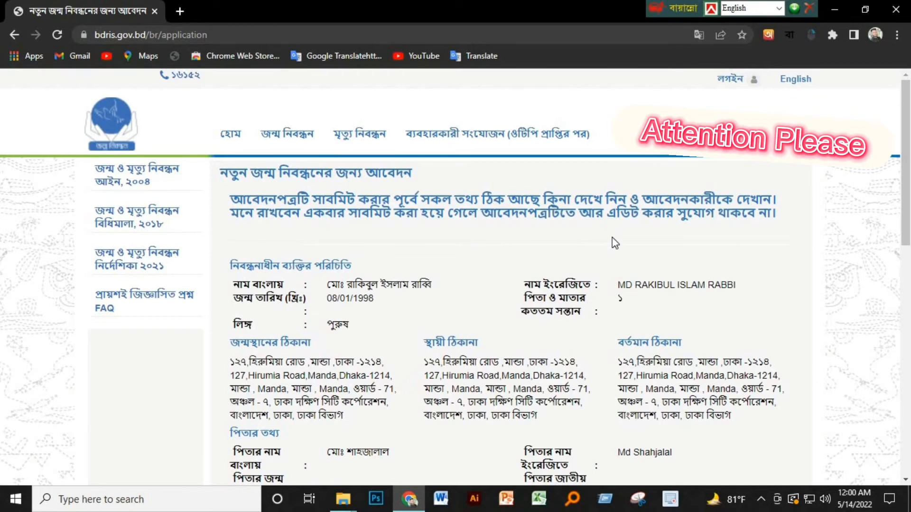
Step: Review the three address blocks and the parents' details in the summary
{"action": "scroll", "coordinate": [658, 251], "scroll_direction": "down", "scroll_amount": 4}
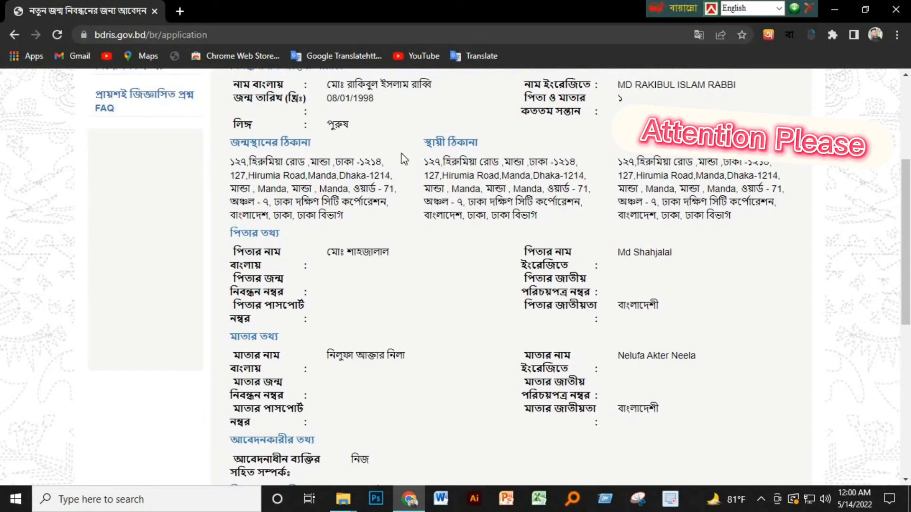
{"action": "left_click_drag", "start_coordinate": [257, 164], "coordinate": [697, 243]}
{"action": "scroll", "coordinate": [697, 243], "scroll_direction": "down", "scroll_amount": 3}
{"action": "left_click_drag", "start_coordinate": [341, 127], "coordinate": [691, 223]}
{"action": "left_click_drag", "start_coordinate": [707, 274], "coordinate": [714, 305]}
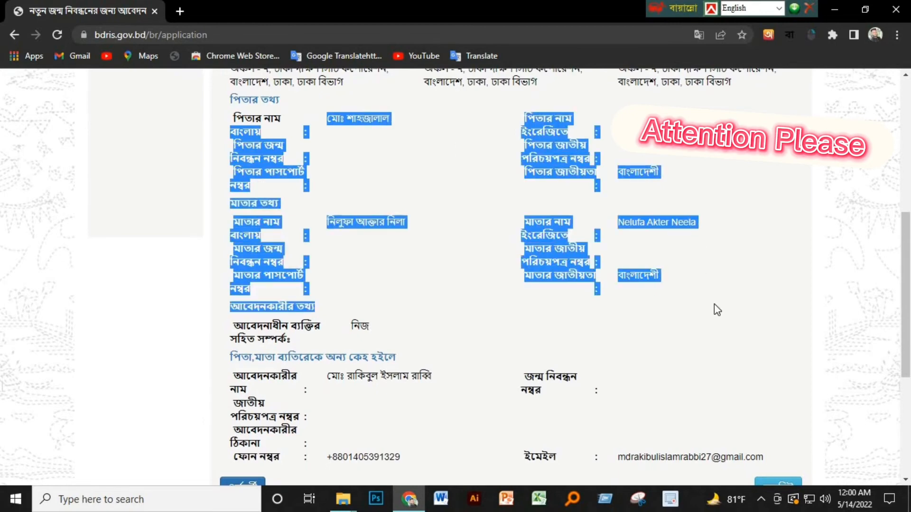
{"action": "scroll", "coordinate": [713, 305], "scroll_direction": "down", "scroll_amount": 1}
Step: Check the applicant's name and phone number at the end of the summary
{"action": "left_click", "coordinate": [322, 319]}
{"action": "left_click_drag", "start_coordinate": [322, 315], "coordinate": [458, 329]}
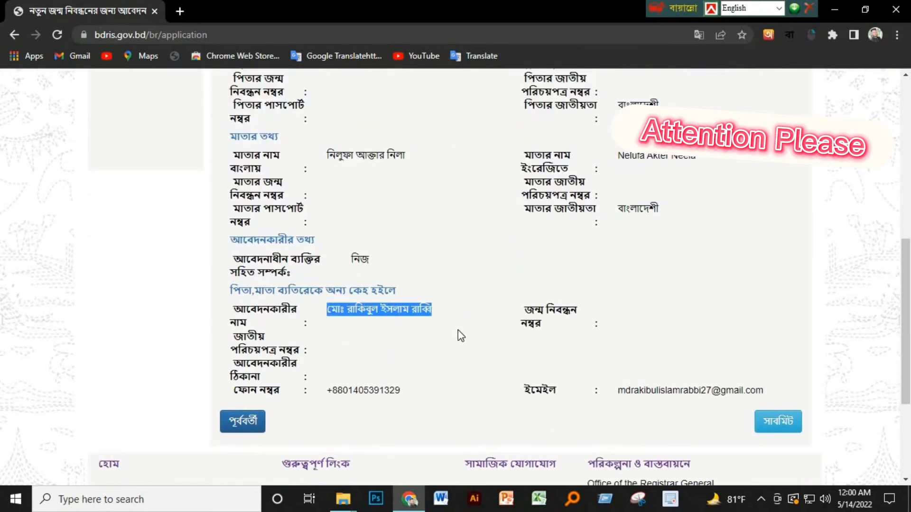
{"action": "scroll", "coordinate": [451, 333], "scroll_direction": "down", "scroll_amount": 3}
{"action": "left_click", "coordinate": [430, 271]}
{"action": "left_click_drag", "start_coordinate": [313, 264], "coordinate": [405, 262]}
{"action": "left_click", "coordinate": [415, 269]}
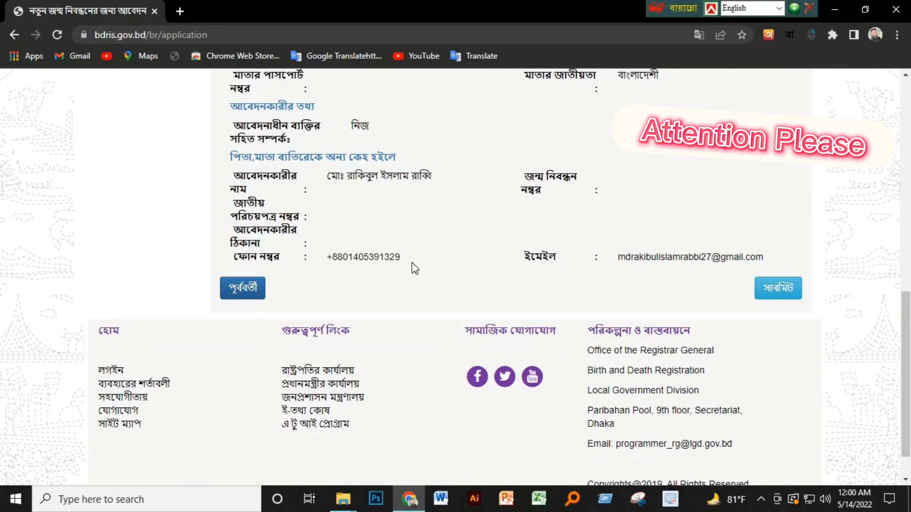
Step: Submit the reviewed birth registration application to receive its application number
{"action": "left_click", "coordinate": [778, 288]}
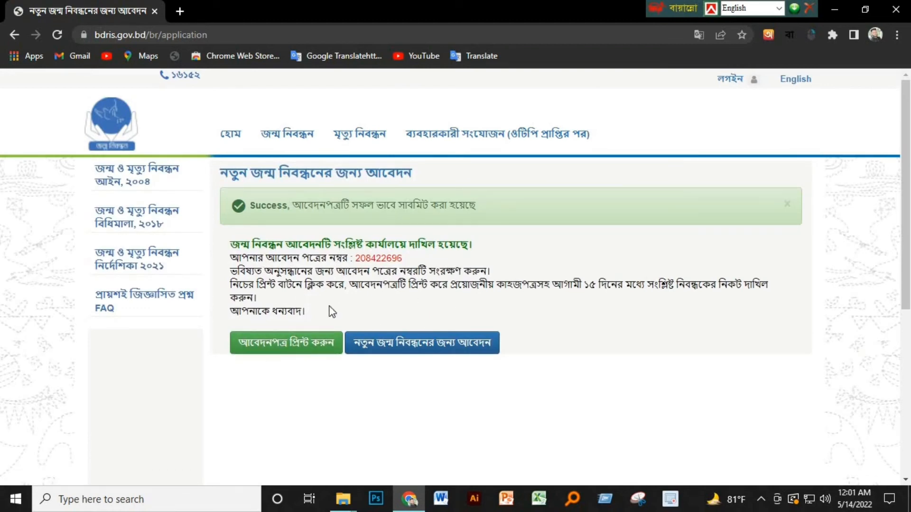
Step: Bring up the application form's two-sheet print preview, glance at the success page, then return to it
{"action": "left_click", "coordinate": [295, 341]}
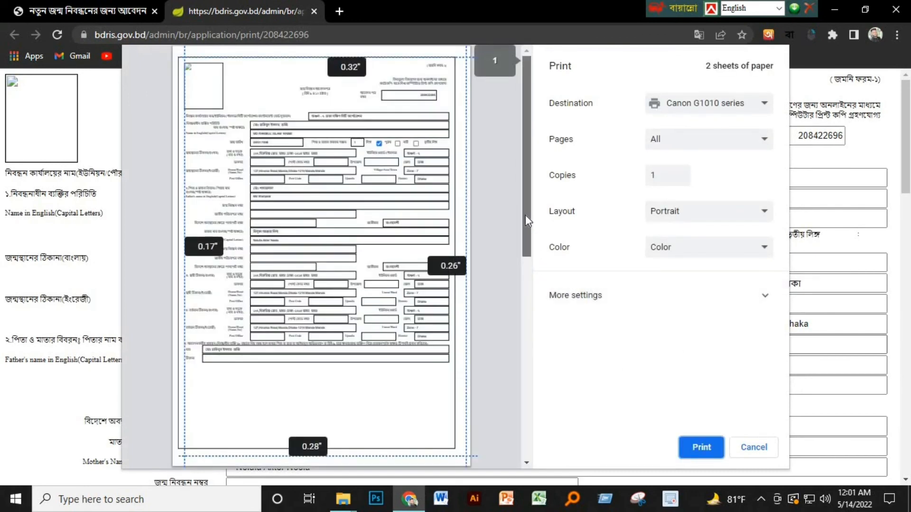
{"action": "left_click_drag", "start_coordinate": [525, 238], "coordinate": [520, 326]}
{"action": "scroll", "coordinate": [514, 354], "scroll_direction": "down", "scroll_amount": 7}
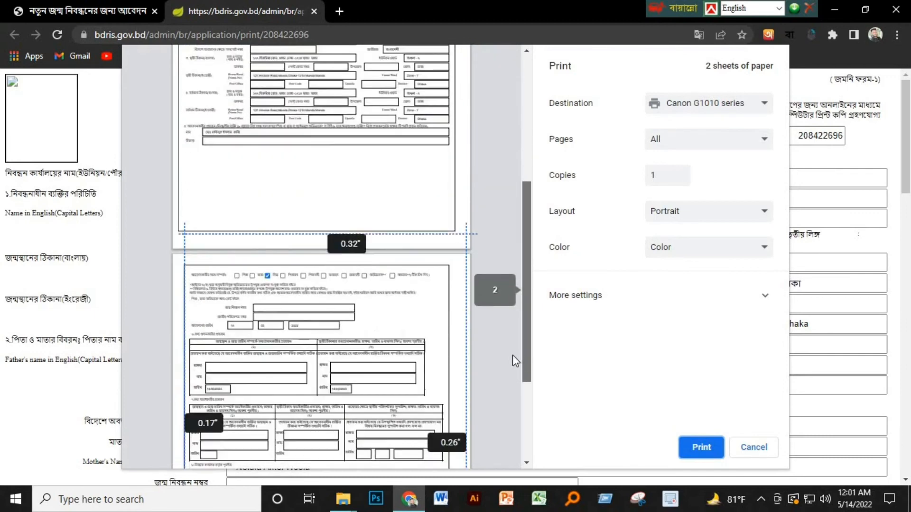
{"action": "scroll", "coordinate": [501, 406], "scroll_direction": "up", "scroll_amount": 8}
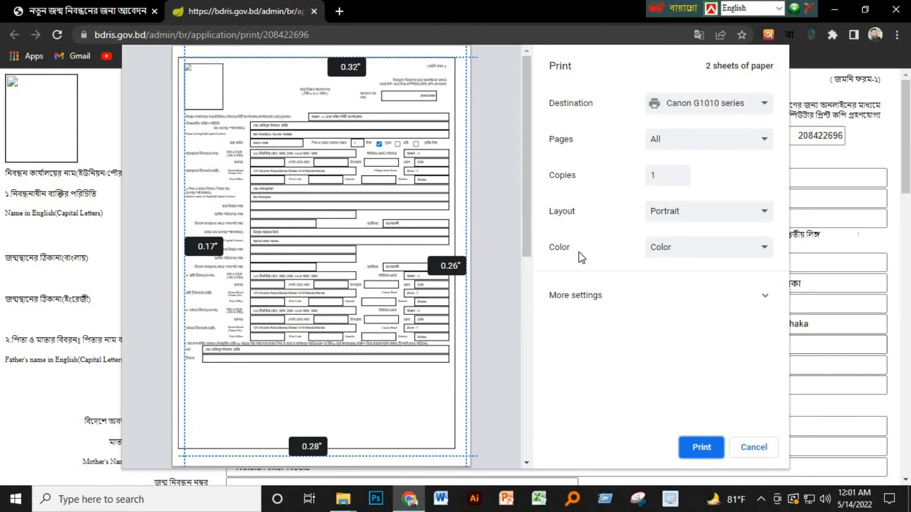
{"action": "left_click", "coordinate": [136, 13]}
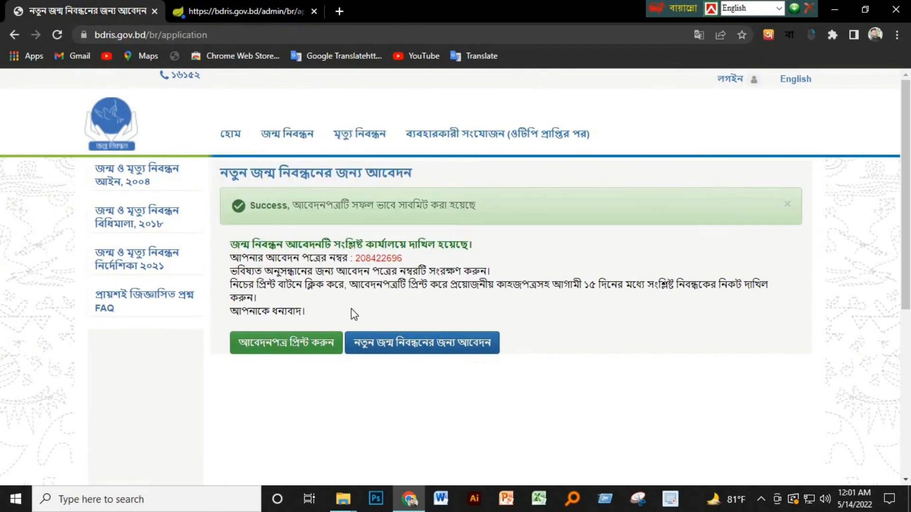
{"action": "left_click", "coordinate": [199, 6]}
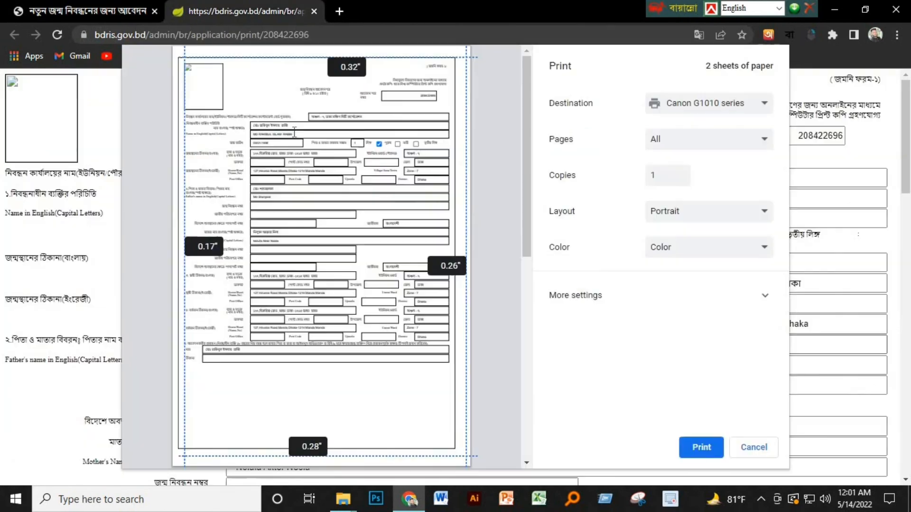